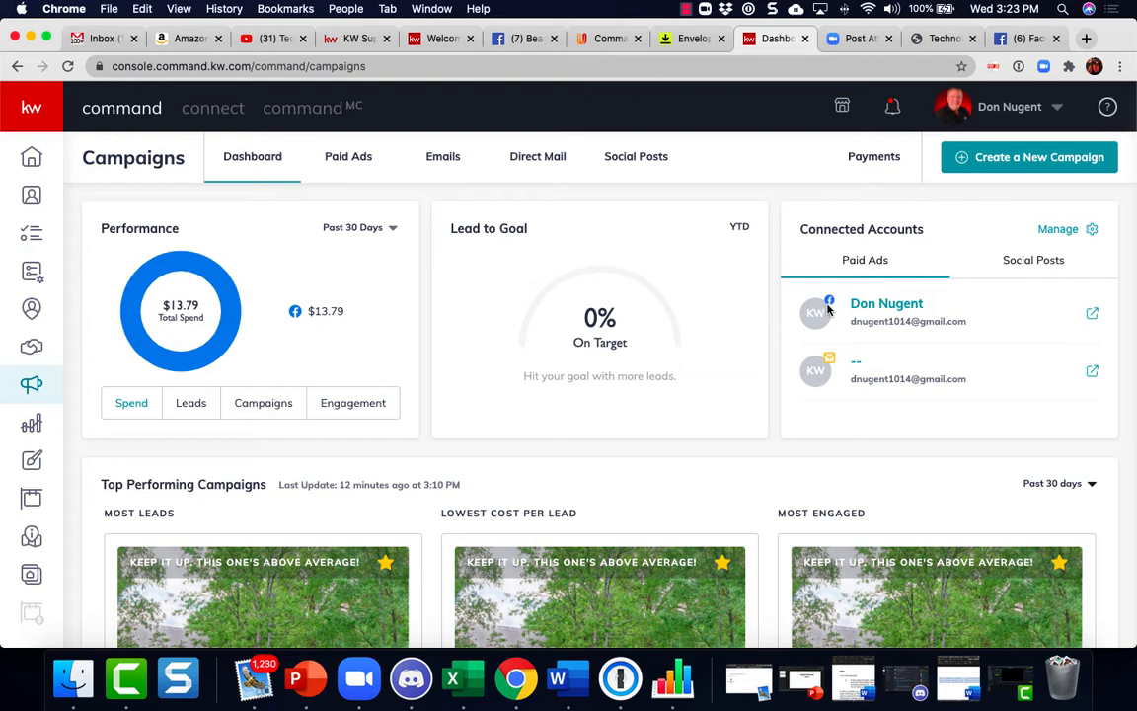
left_click(1035, 160)
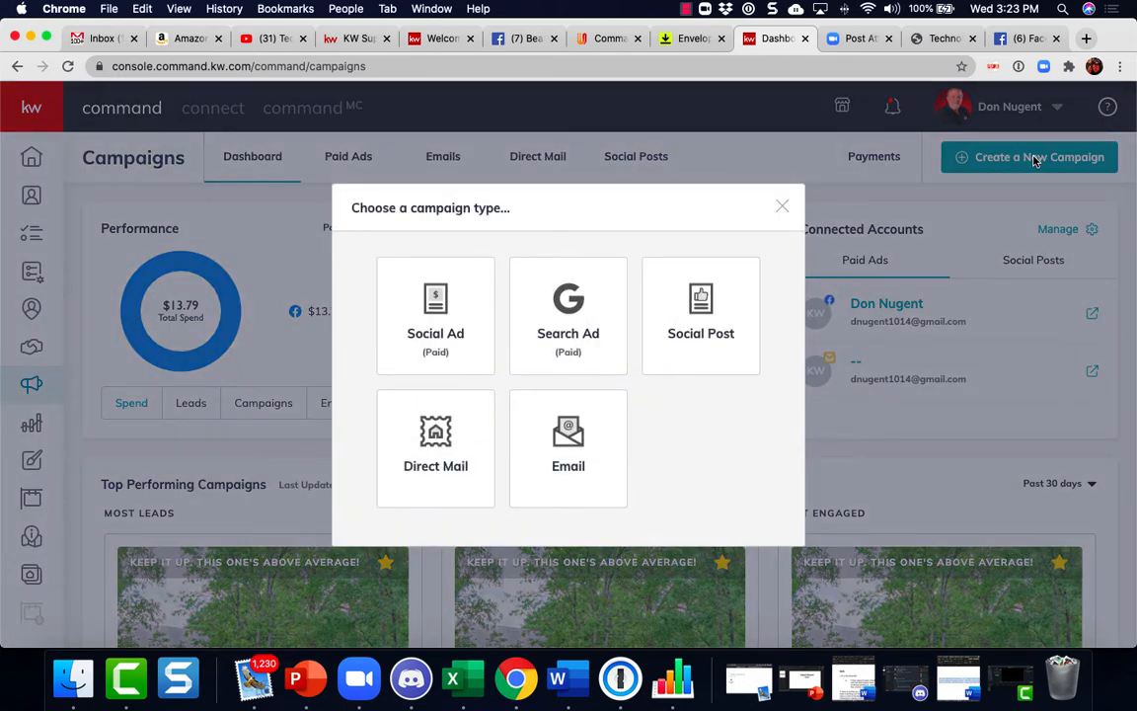
left_click(437, 321)
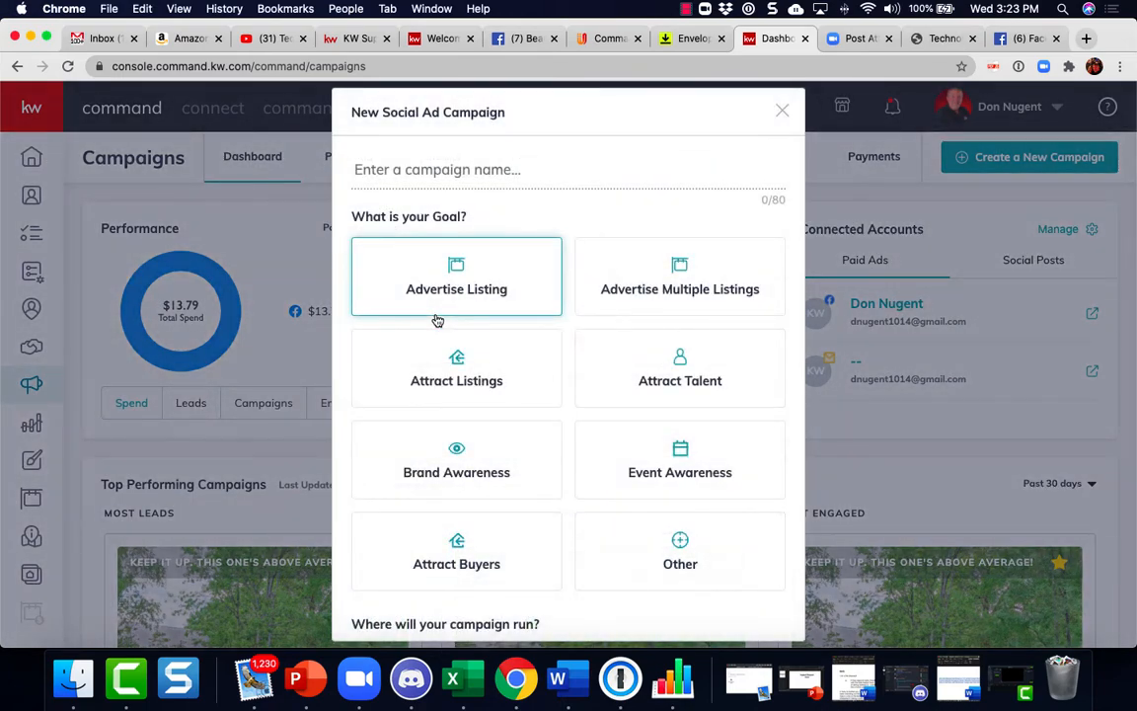
left_click(394, 174)
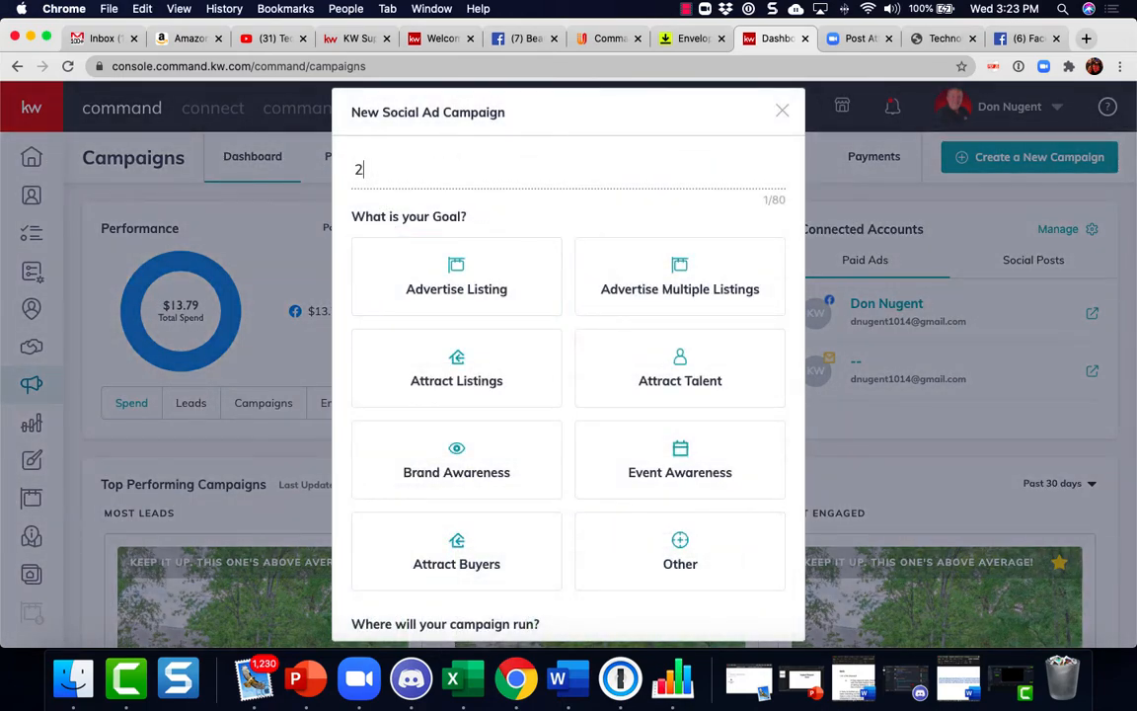
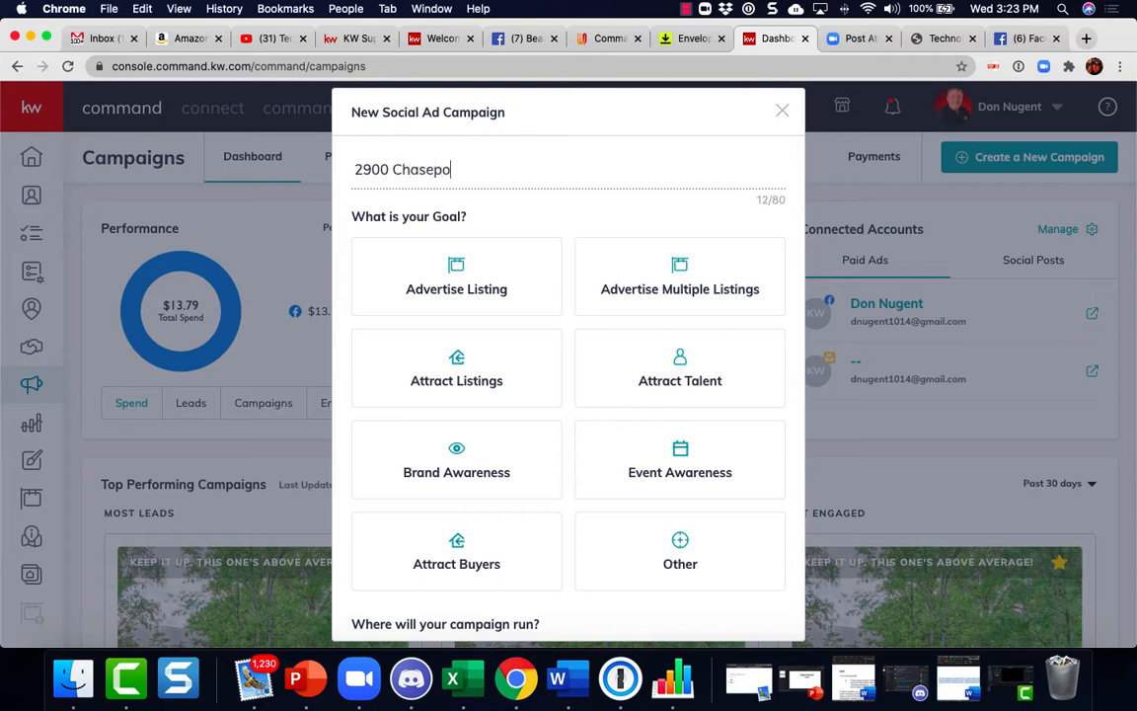
Set the campaign goal to Advertise Listing, run it on Facebook, and set up the campaign
left_click(452, 272)
scroll(516, 350, "down", 3)
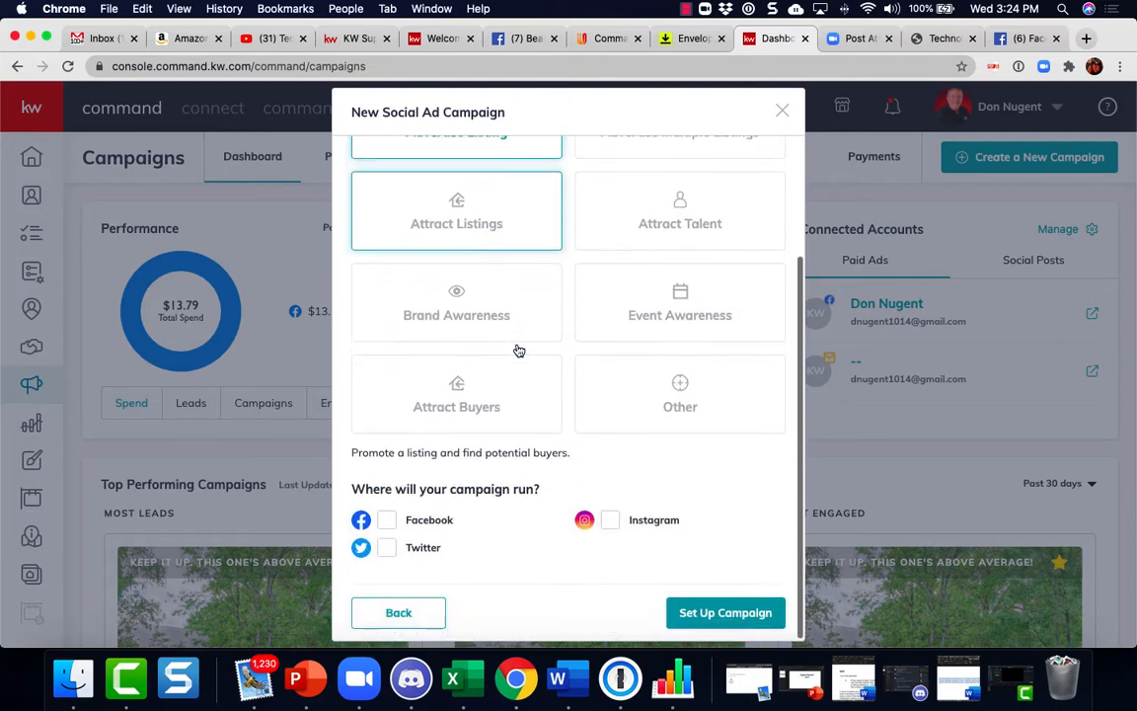
left_click(388, 521)
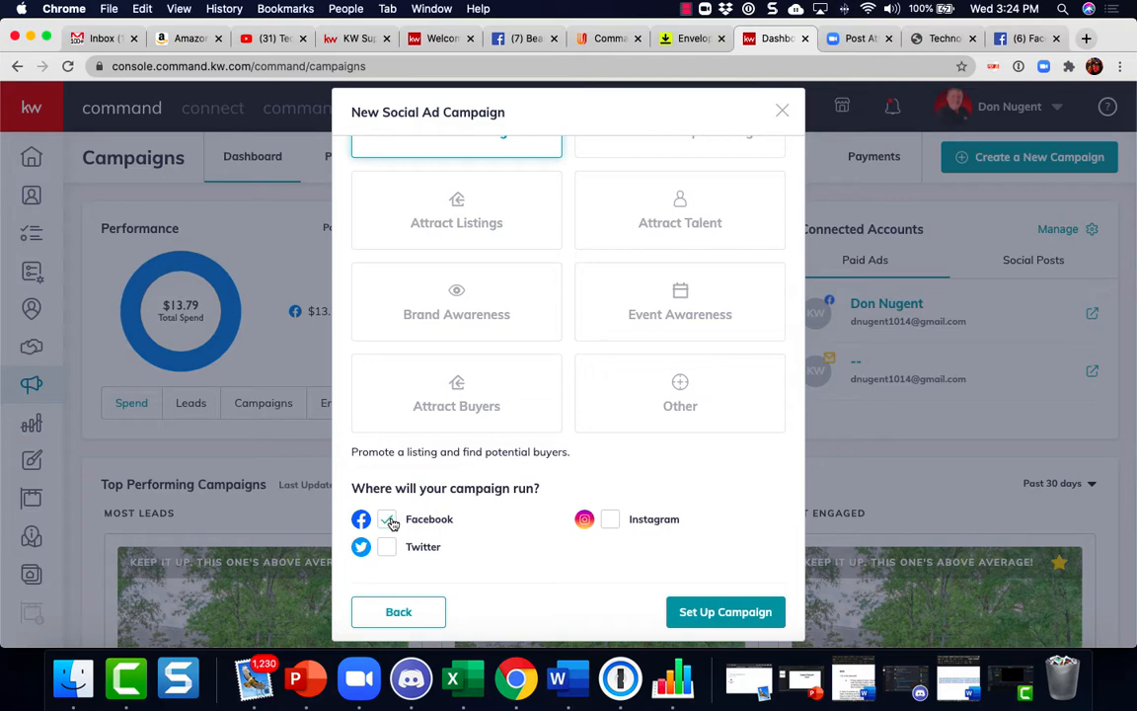
left_click(735, 614)
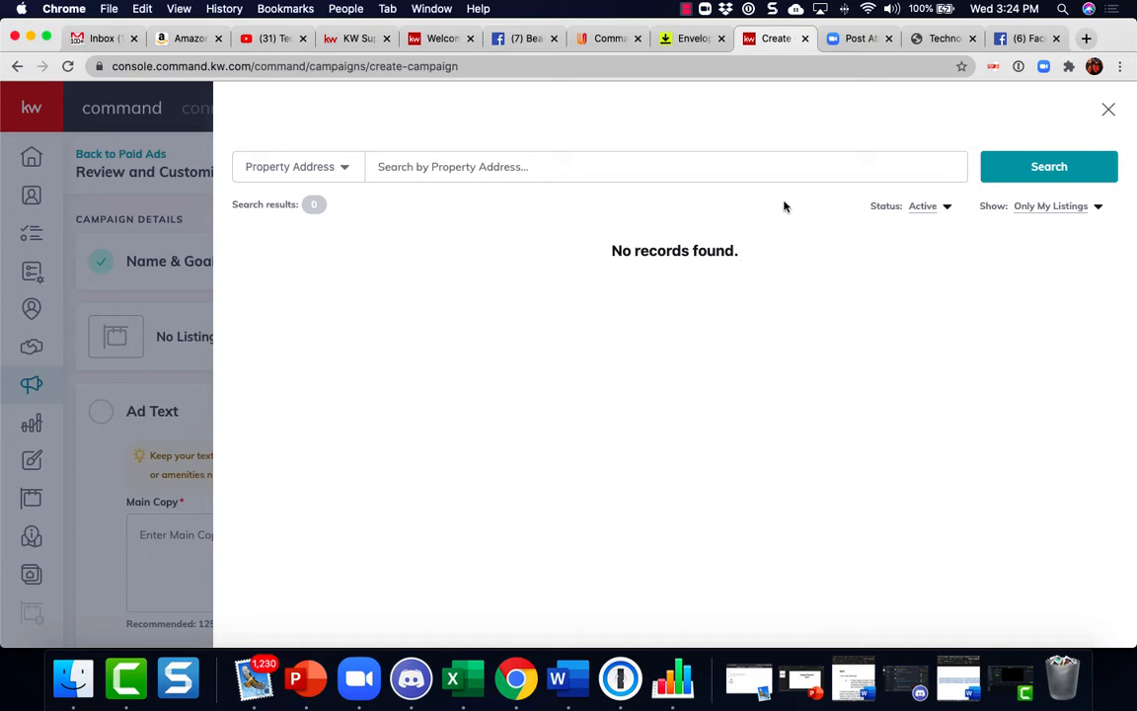
left_click(772, 170)
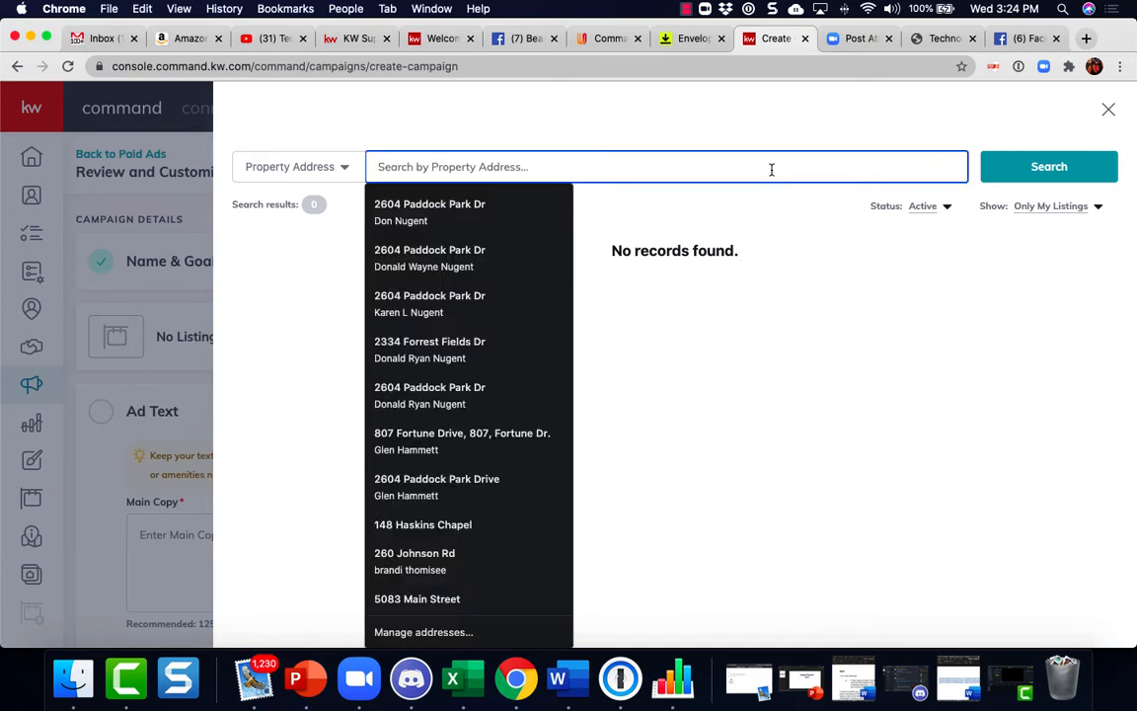
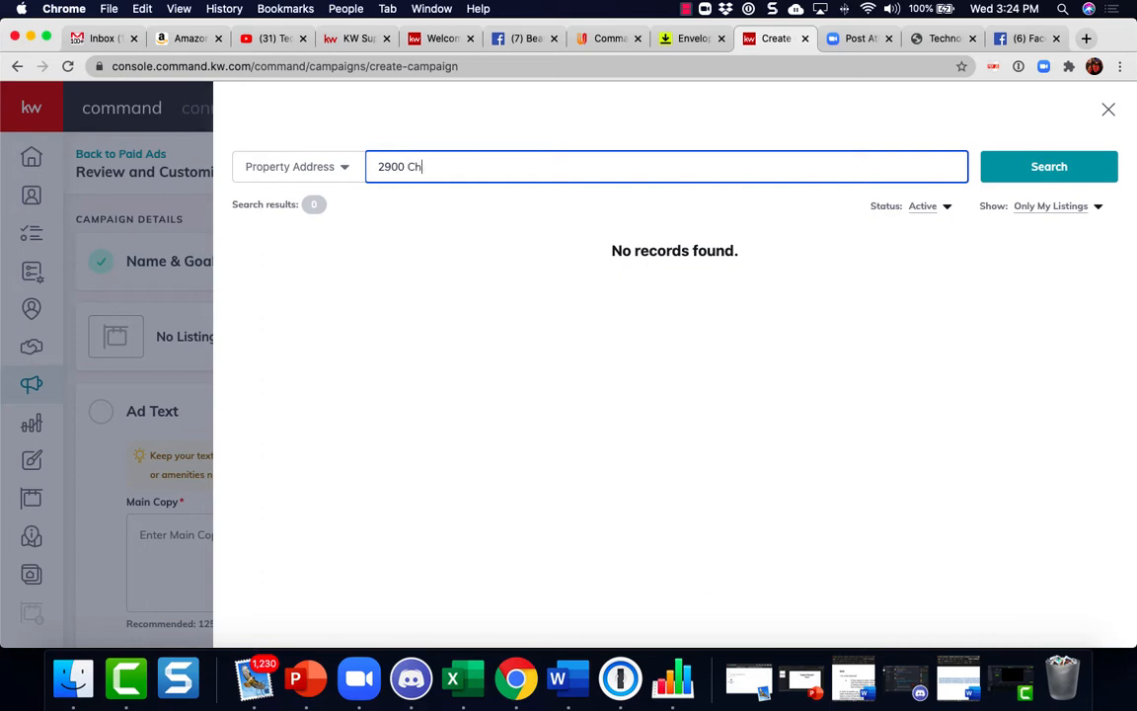
left_click(1074, 209)
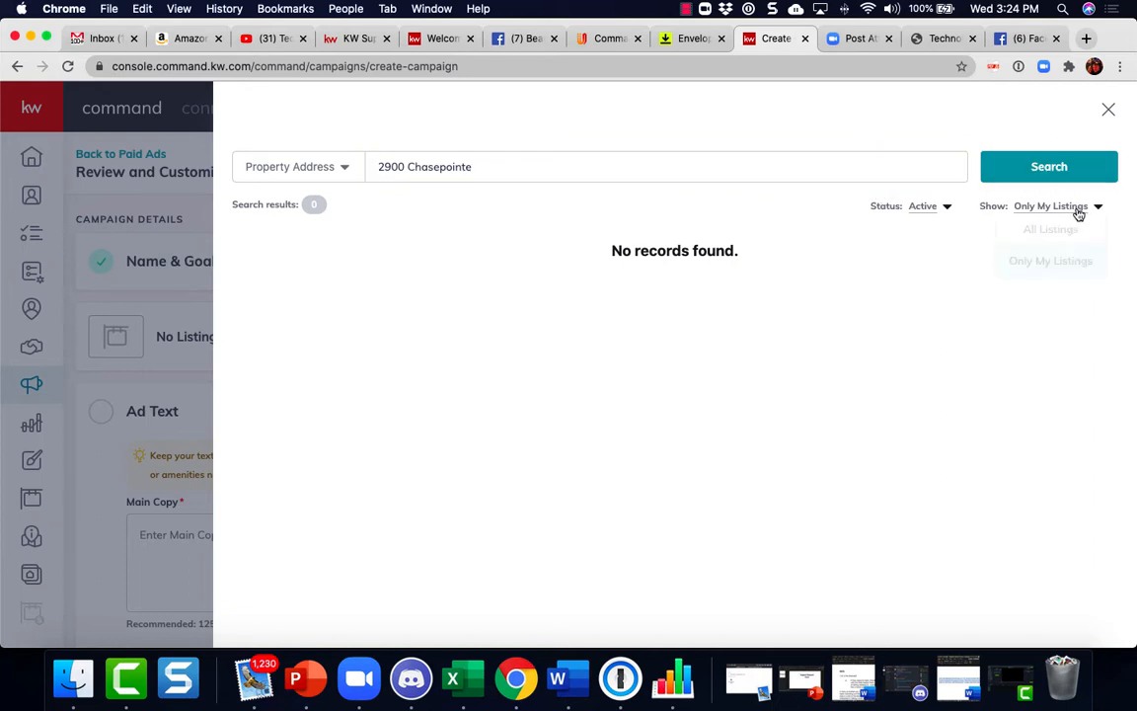
left_click(1070, 228)
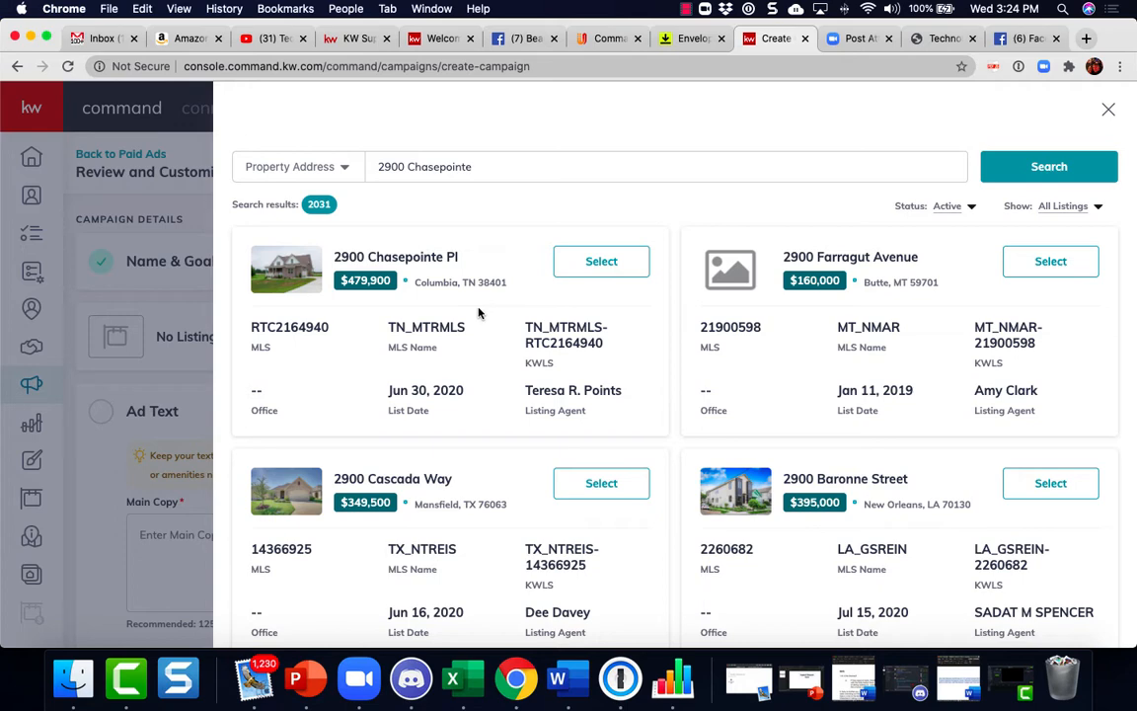
left_click(612, 269)
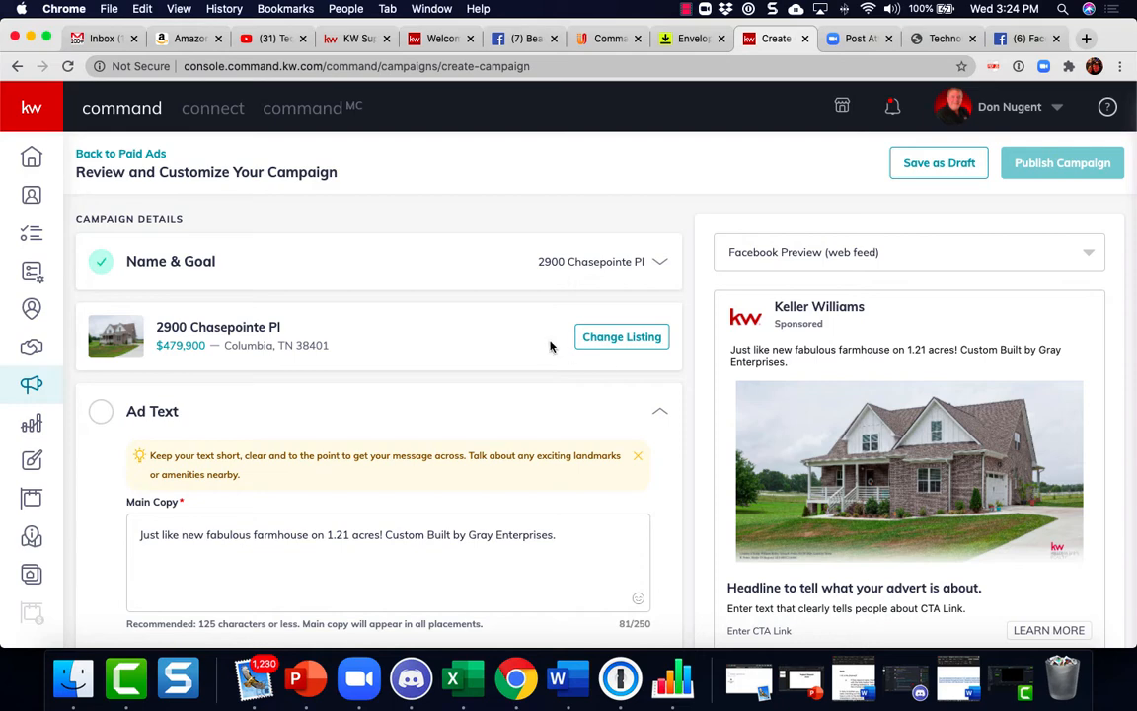
Replace the ad's main copy with the pasted farmhouse description text
scroll(395, 472, "down", 2)
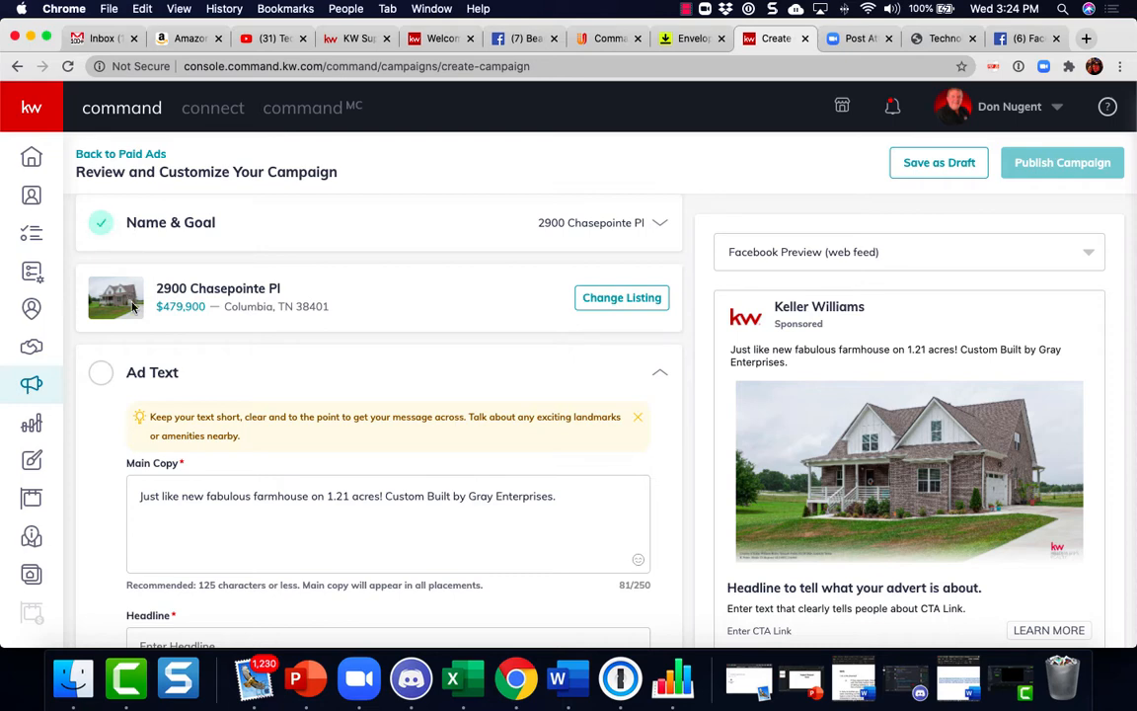
scroll(132, 308, "down", 1)
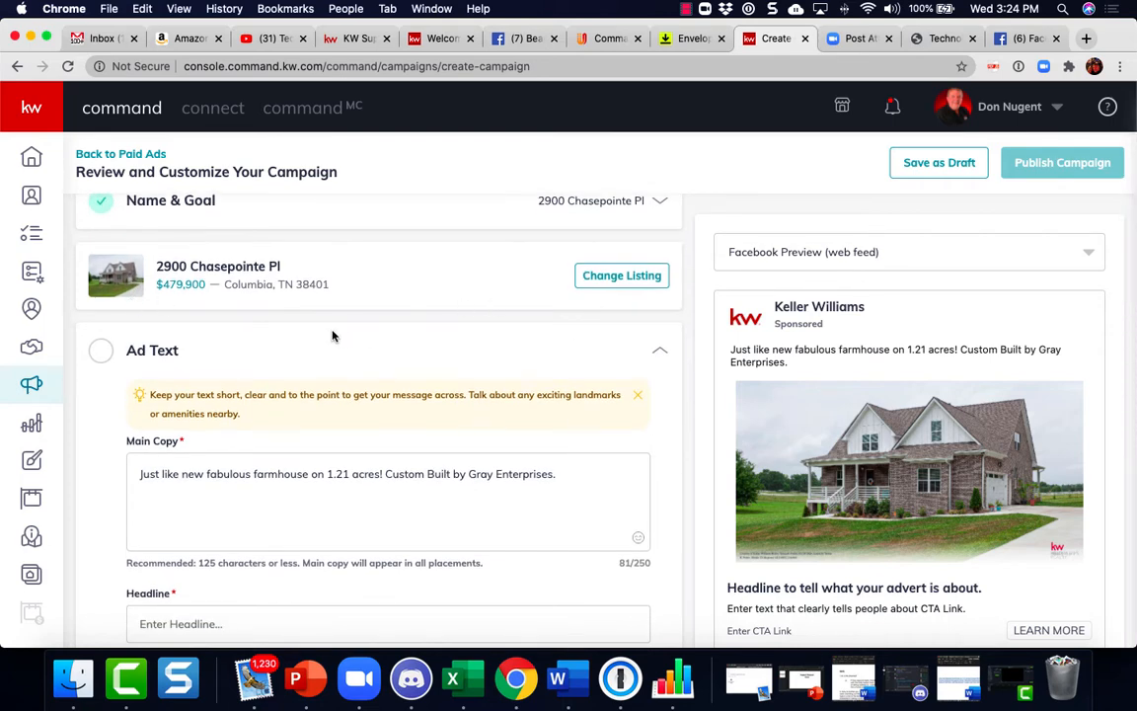
scroll(315, 336, "down", 3)
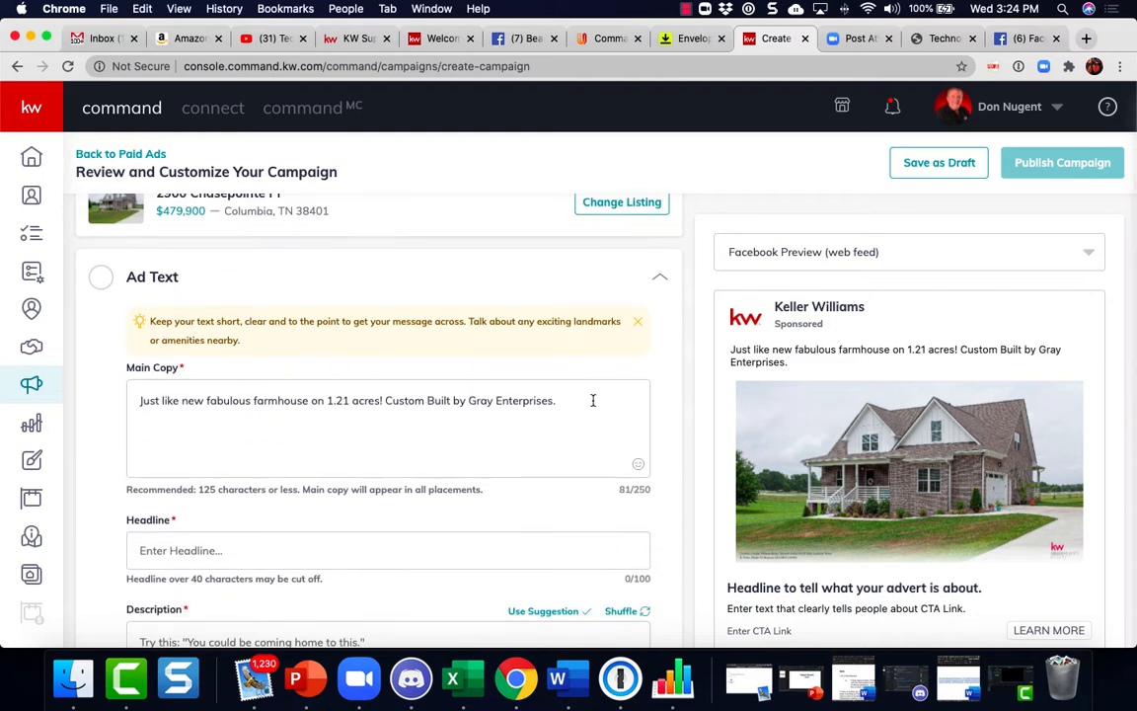
left_click_drag(570, 399, 127, 405)
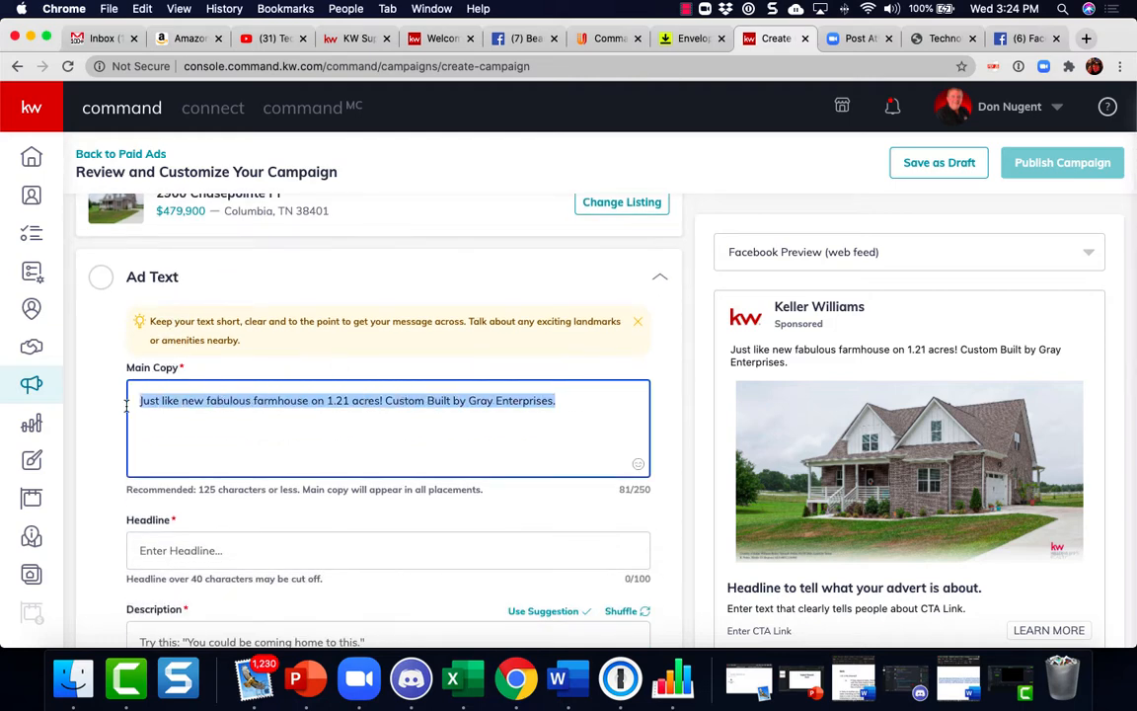
type("Like new fabulous farmhouse on 1.21 acres! Custom Built by Gray Enterprises. 10' Ceilings * Custom features throughout home * Beautiful hardwoods throughout first floor * Main bedroom suite on first floor, with tile shower * Large open floor plan!")
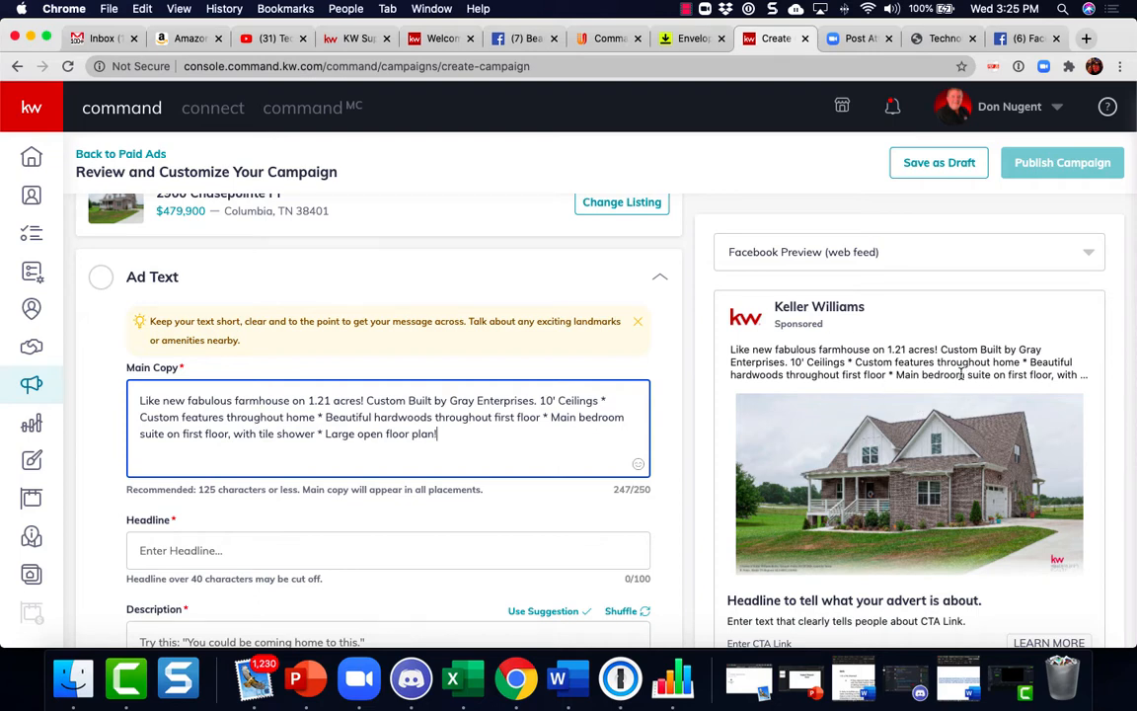
Enter the headline "Can you see yourself with cup of coffee on this front porch?"
scroll(961, 374, "down", 1)
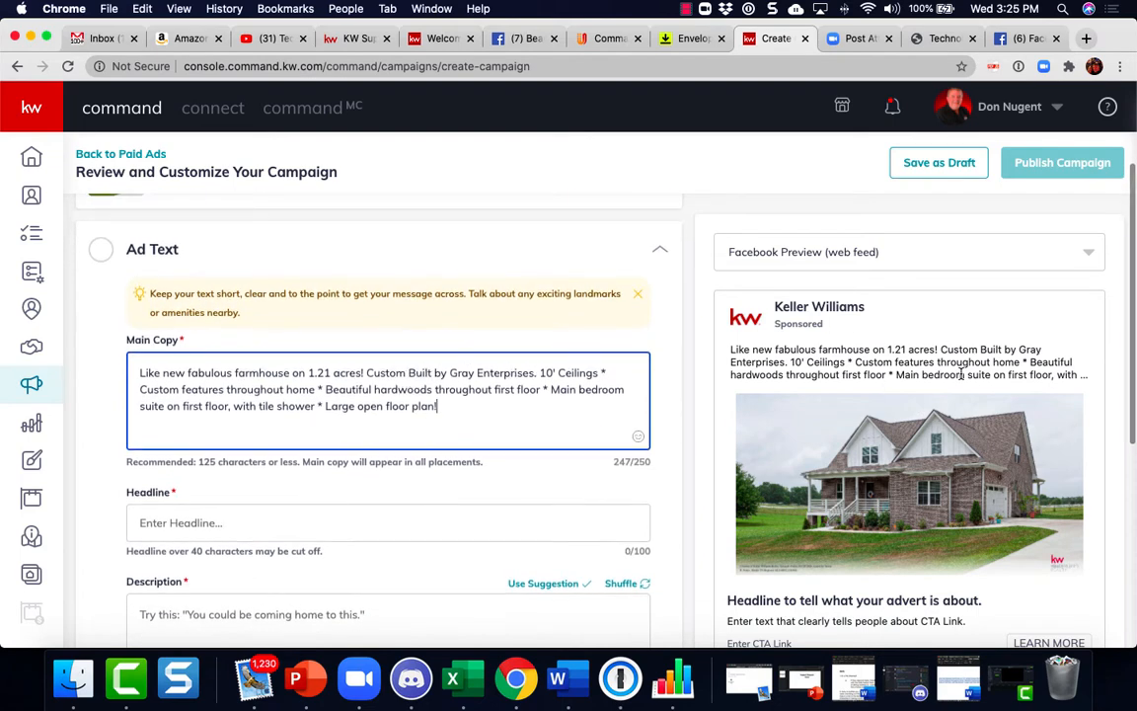
scroll(960, 374, "down", 1)
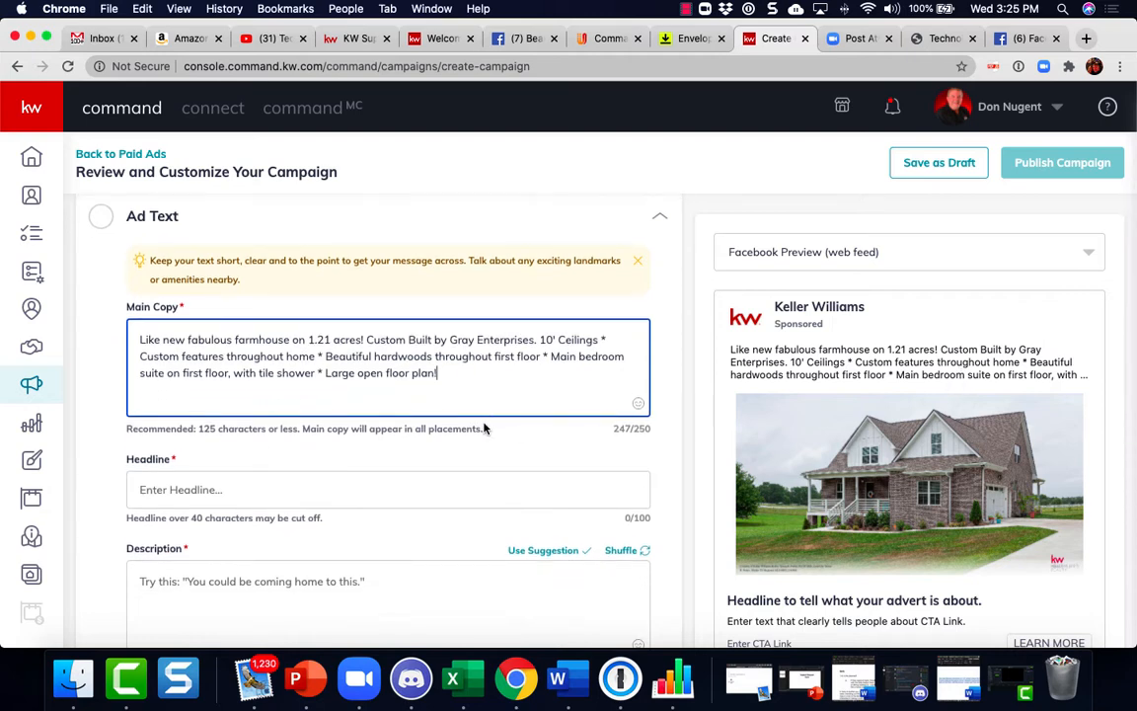
left_click(229, 498)
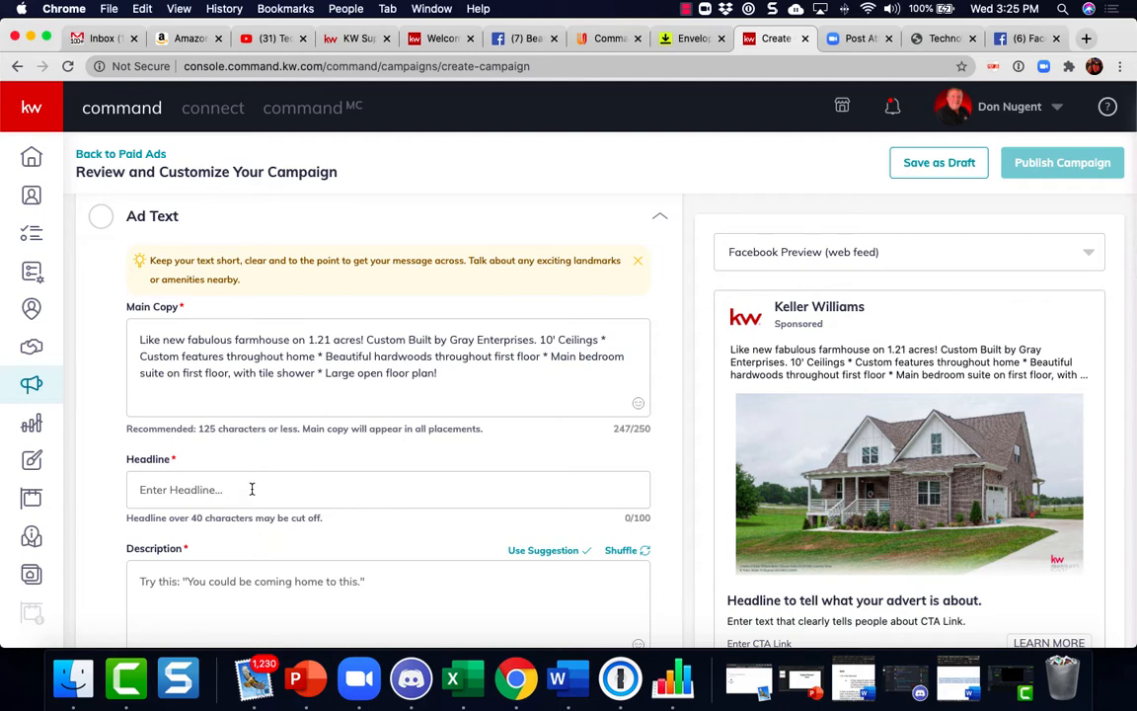
type("Ca")
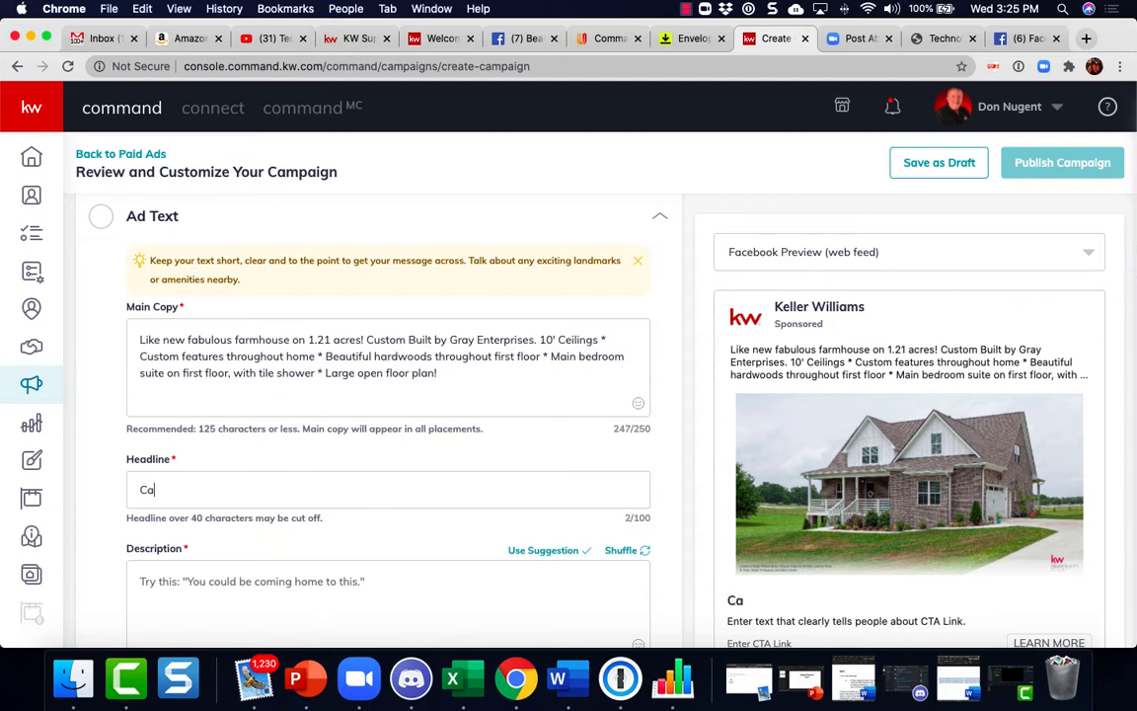
type("n you see ")
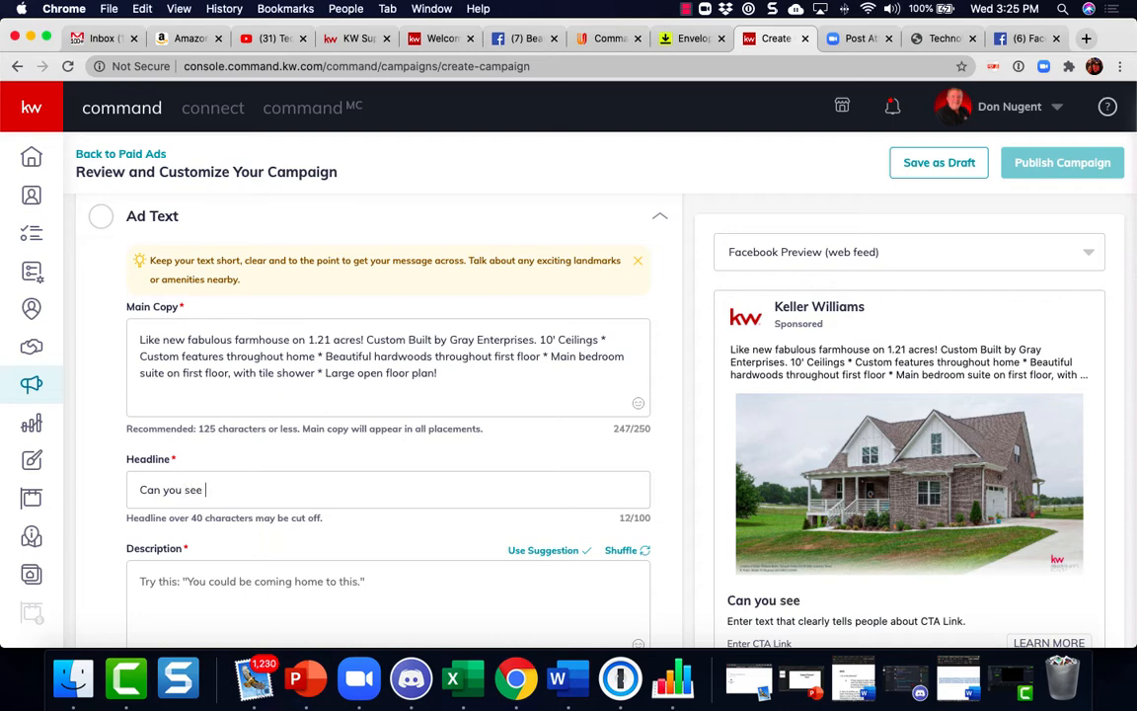
type("yourself ")
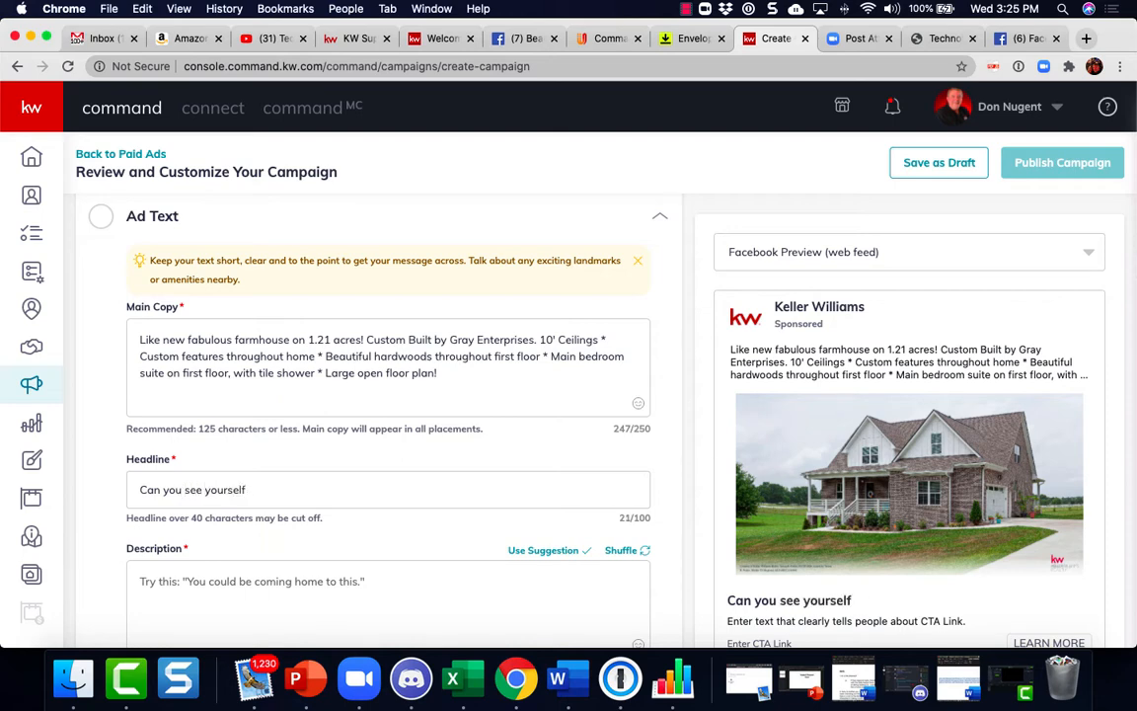
type("with cup")
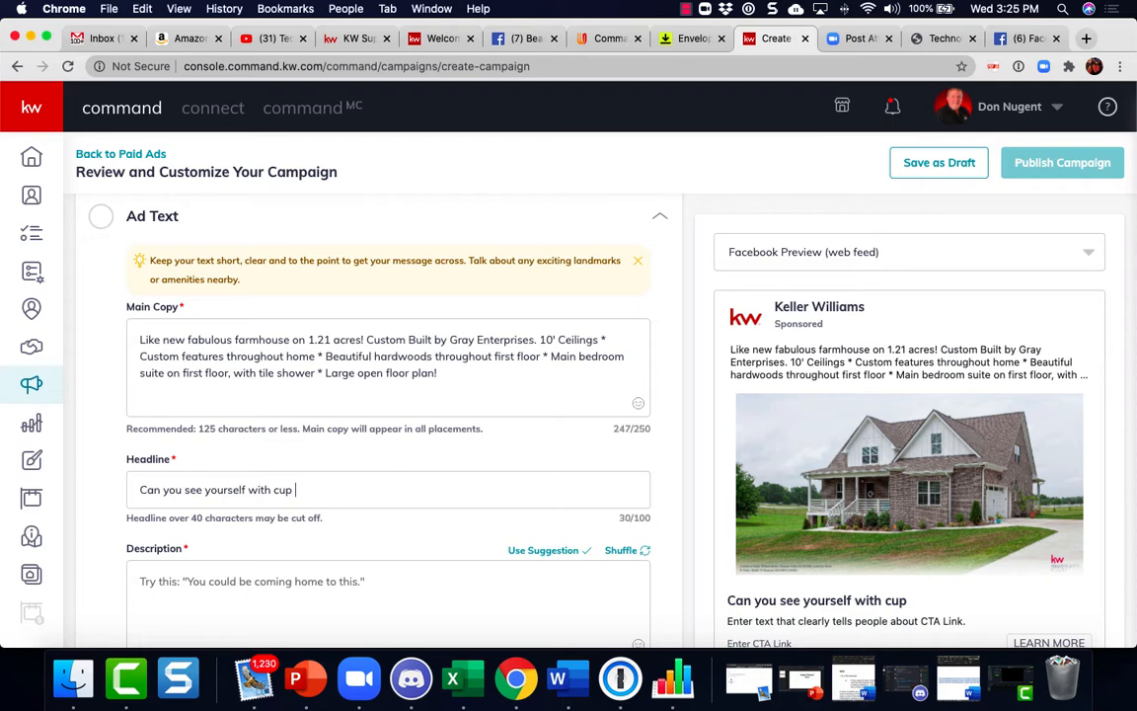
key("BackSpace")
key("BackSpace")
key("BackSpace")
type("up of coffee on th")
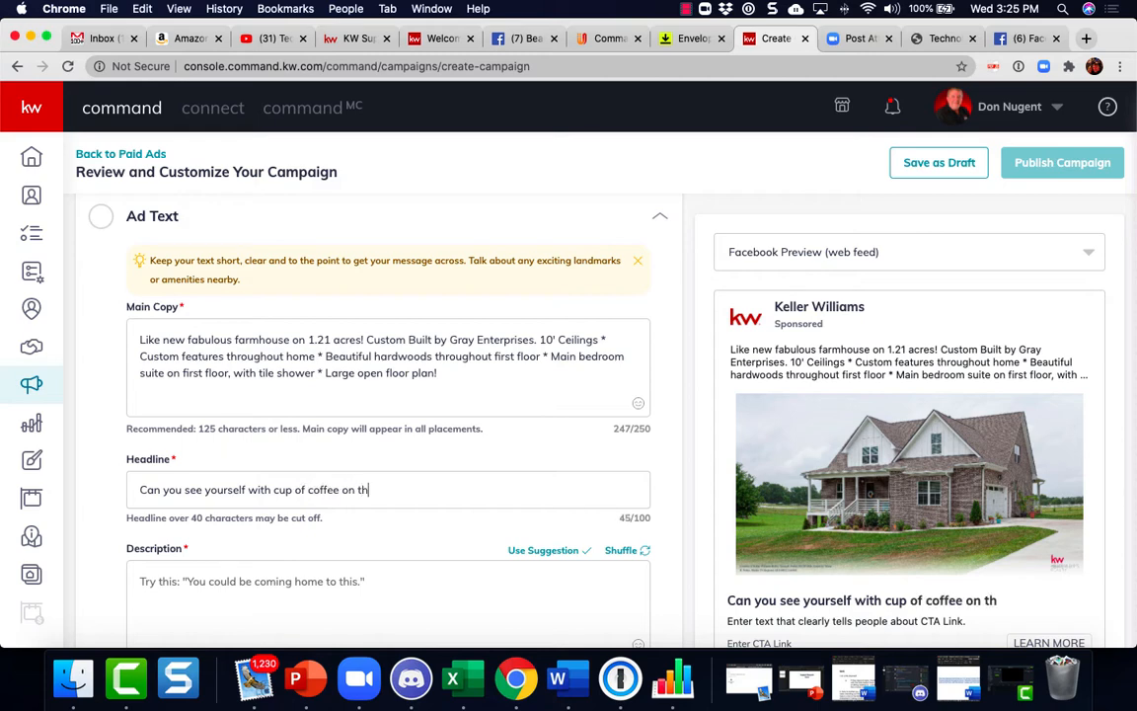
type("is front ")
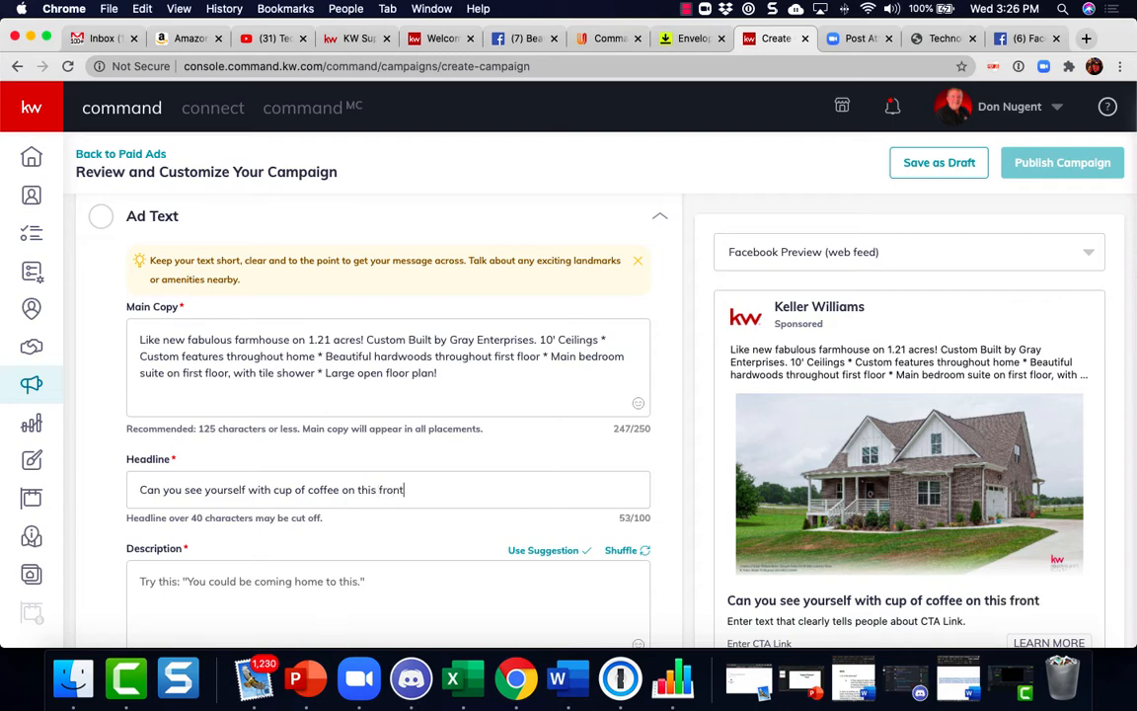
type("pocrh")
type("?")
key("BackSpace")
key("BackSpace")
key("BackSpace")
key("BackSpace")
type("rch?")
Enter the description "You could be coming home to this beautiful home!" and save the ad text
scroll(294, 553, "down", 2)
left_click(247, 482)
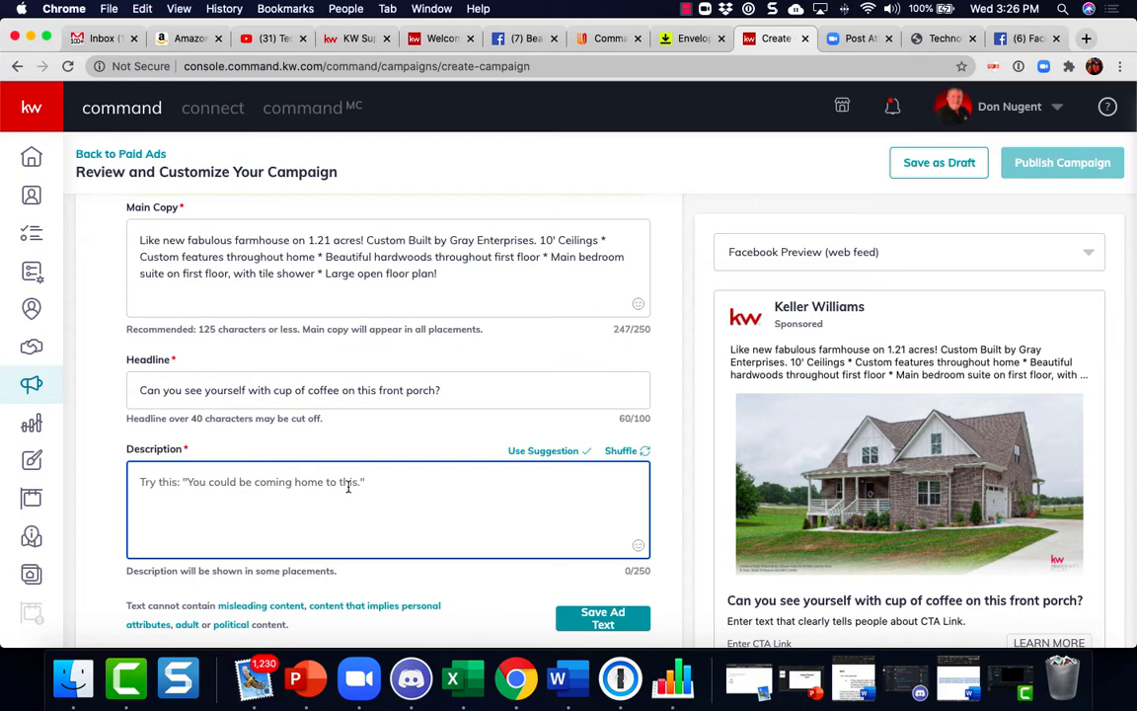
type("Yo")
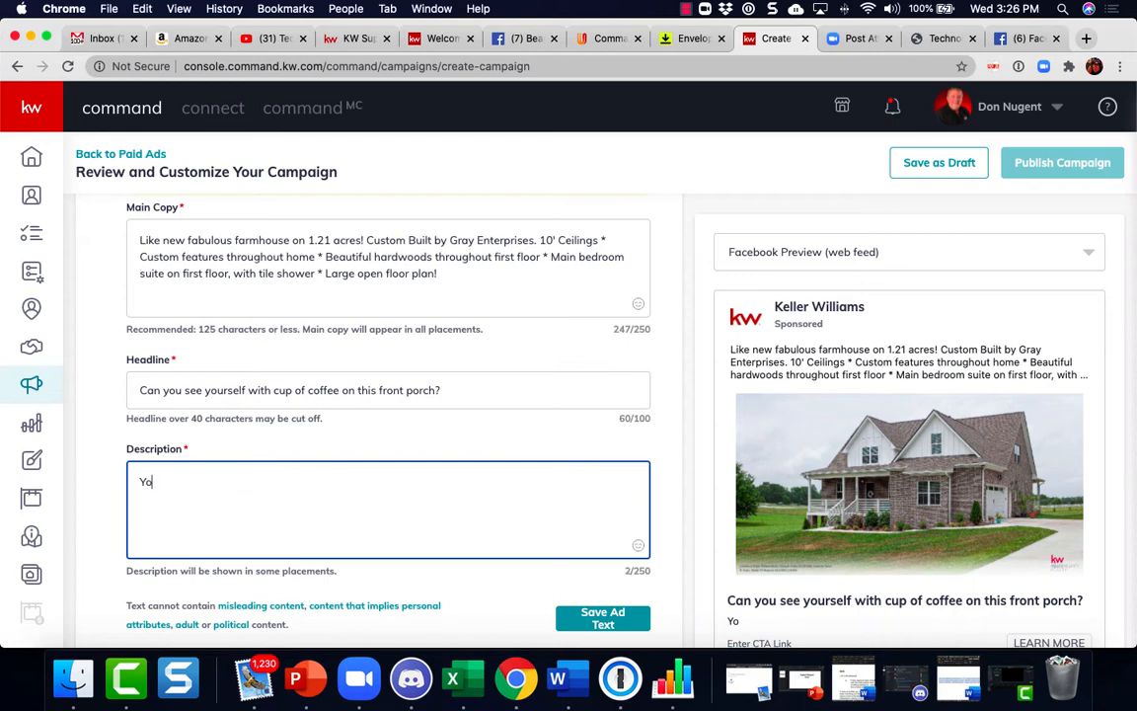
type("u could be comin")
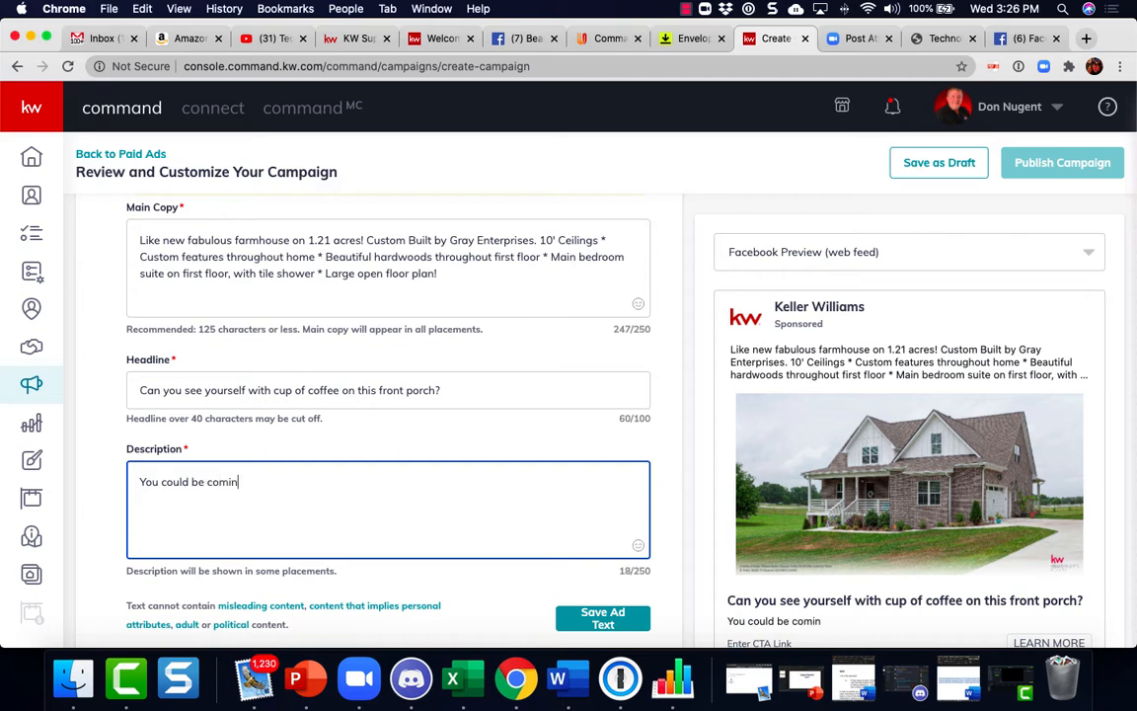
type("g home to this be")
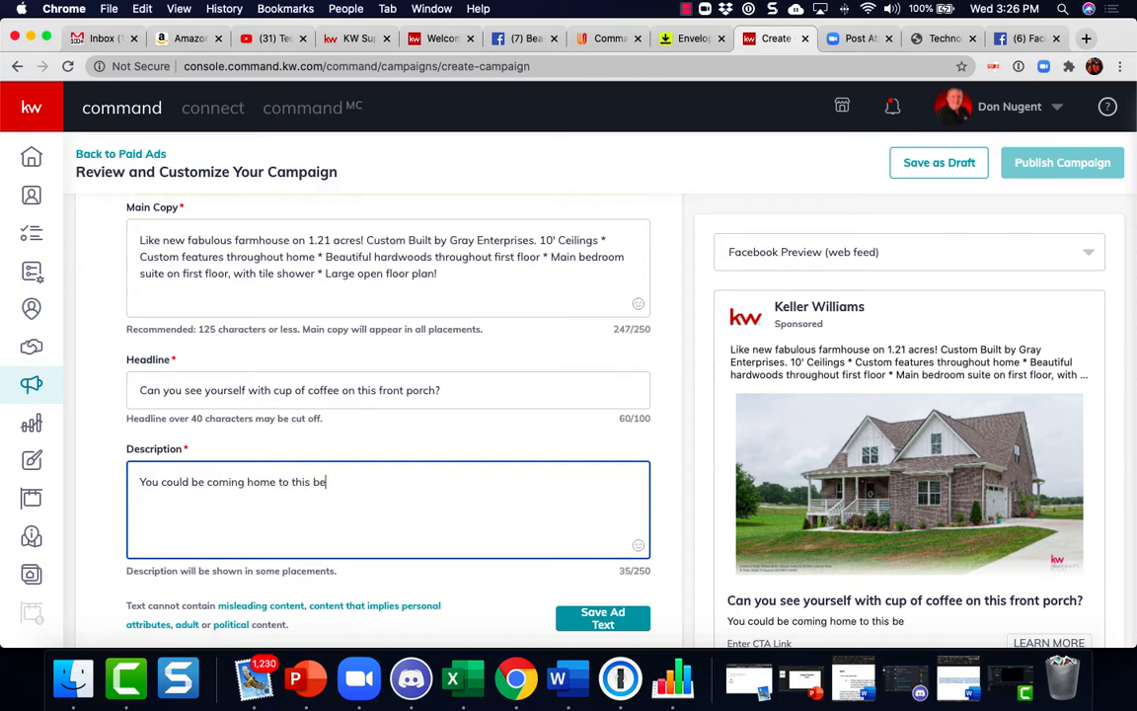
type("autiful home!")
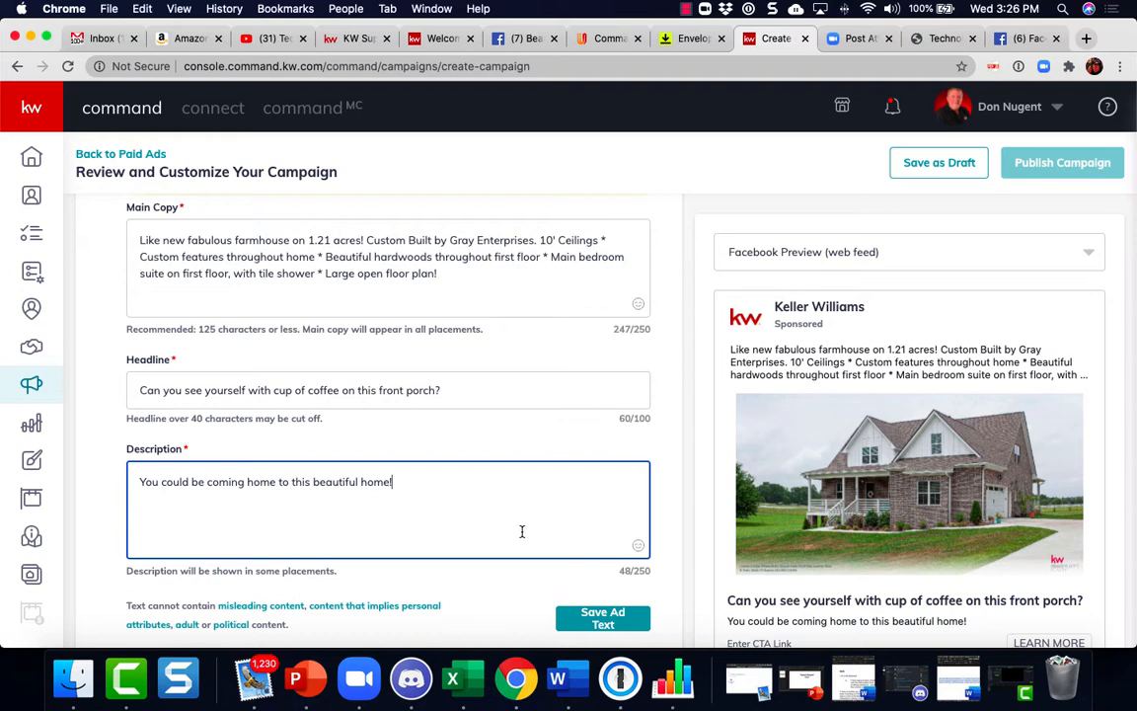
scroll(523, 530, "down", 2)
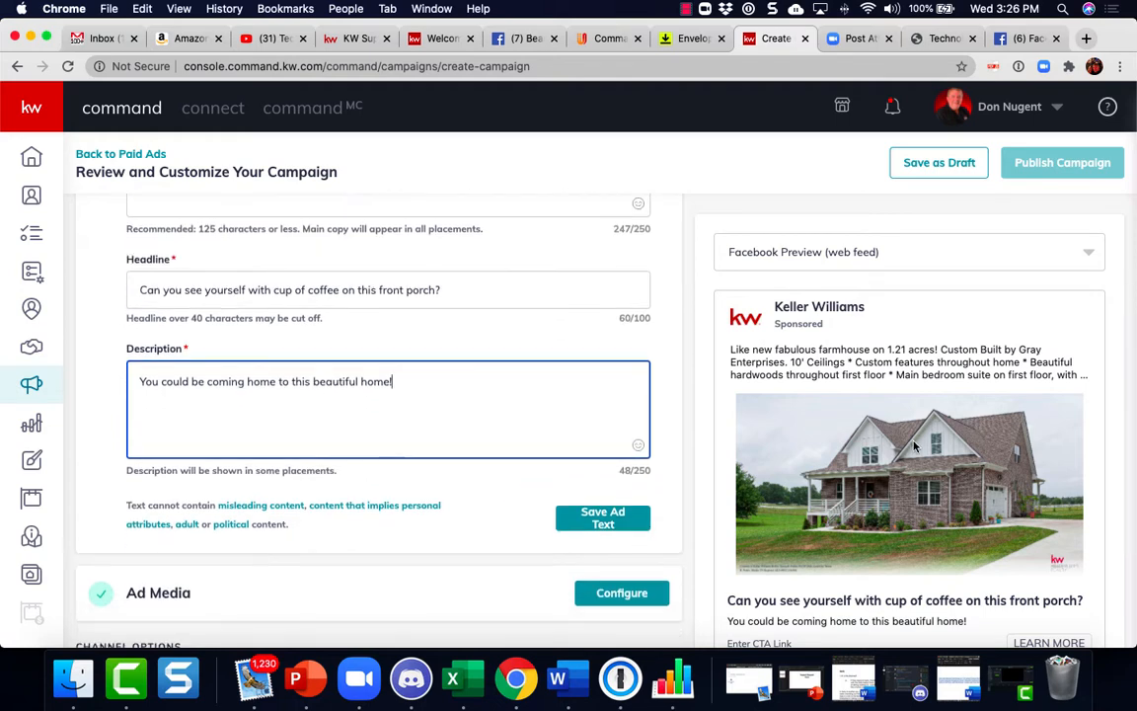
scroll(914, 447, "down", 1)
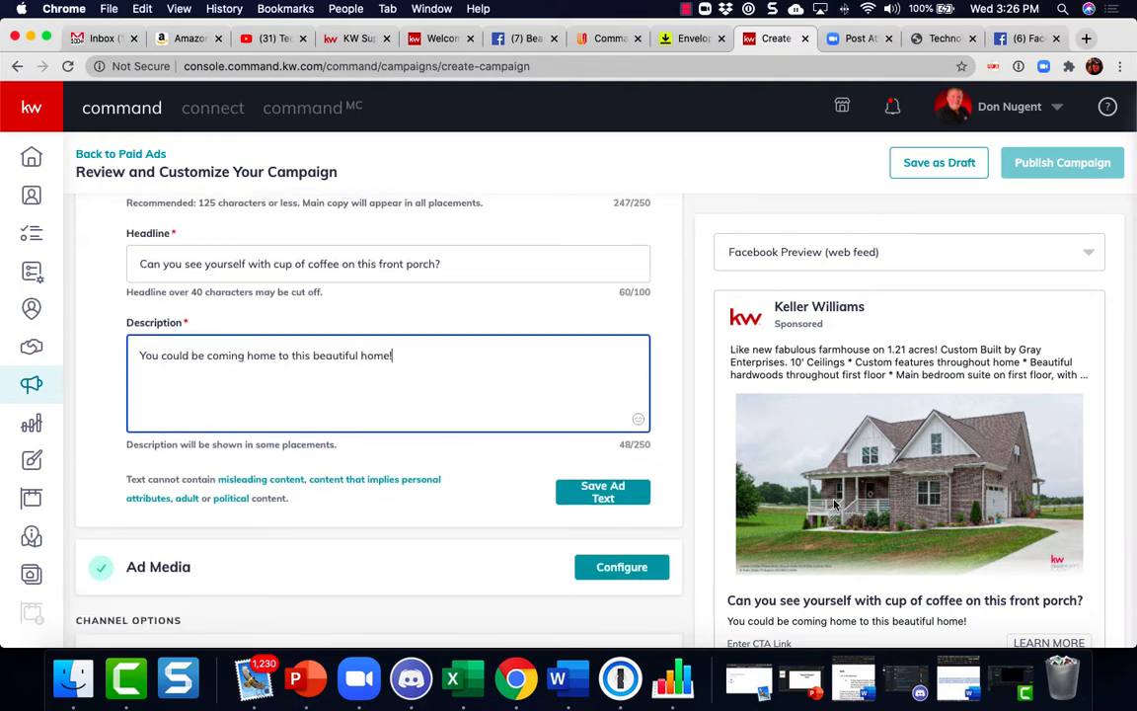
scroll(834, 498, "down", 1)
scroll(834, 503, "up", 2)
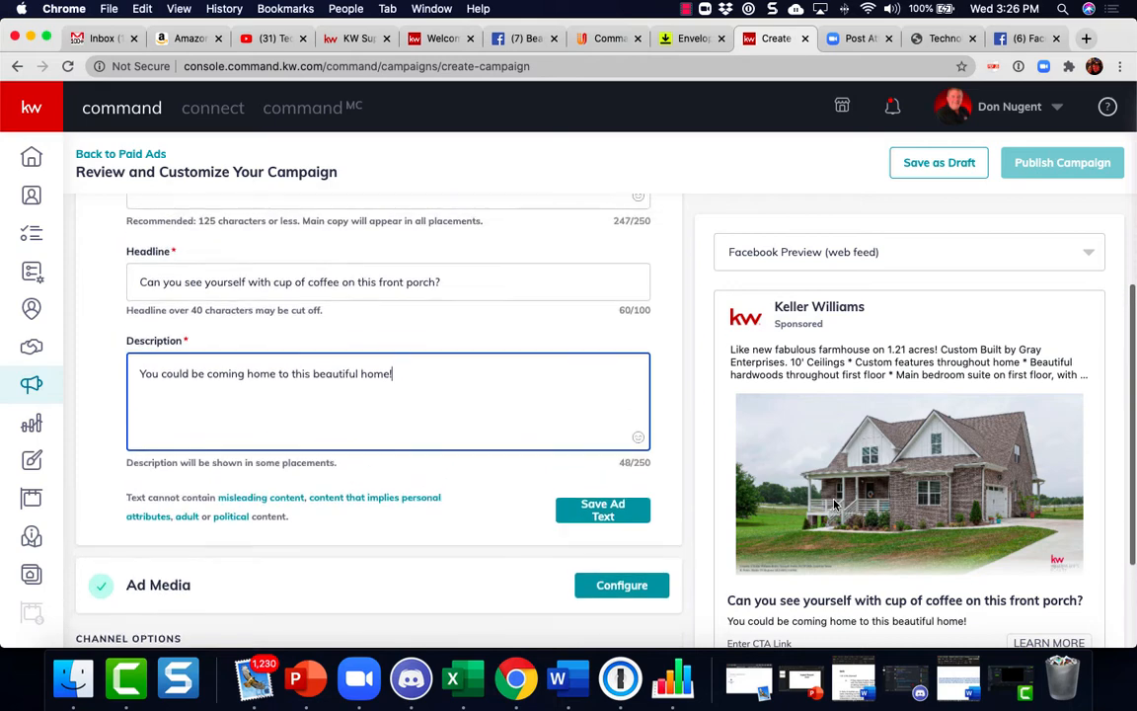
left_click(596, 510)
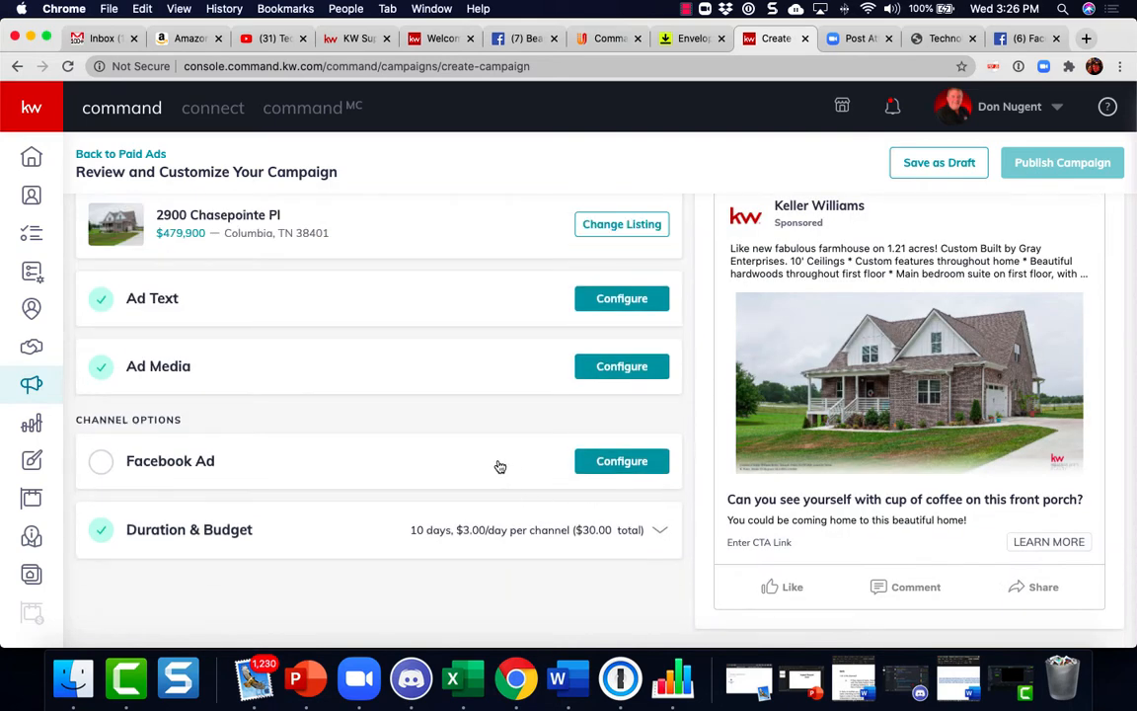
Add another image to the ad media, picking the covered back porch photo from the listing's photos
scroll(499, 466, "up", 1)
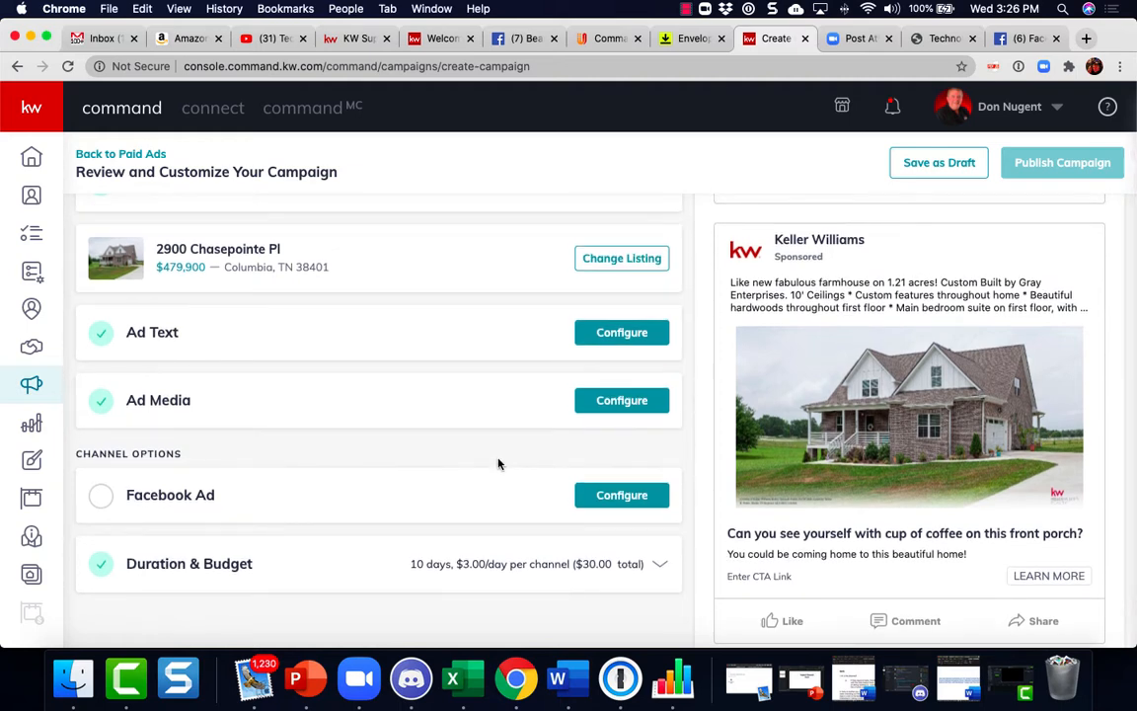
left_click(623, 414)
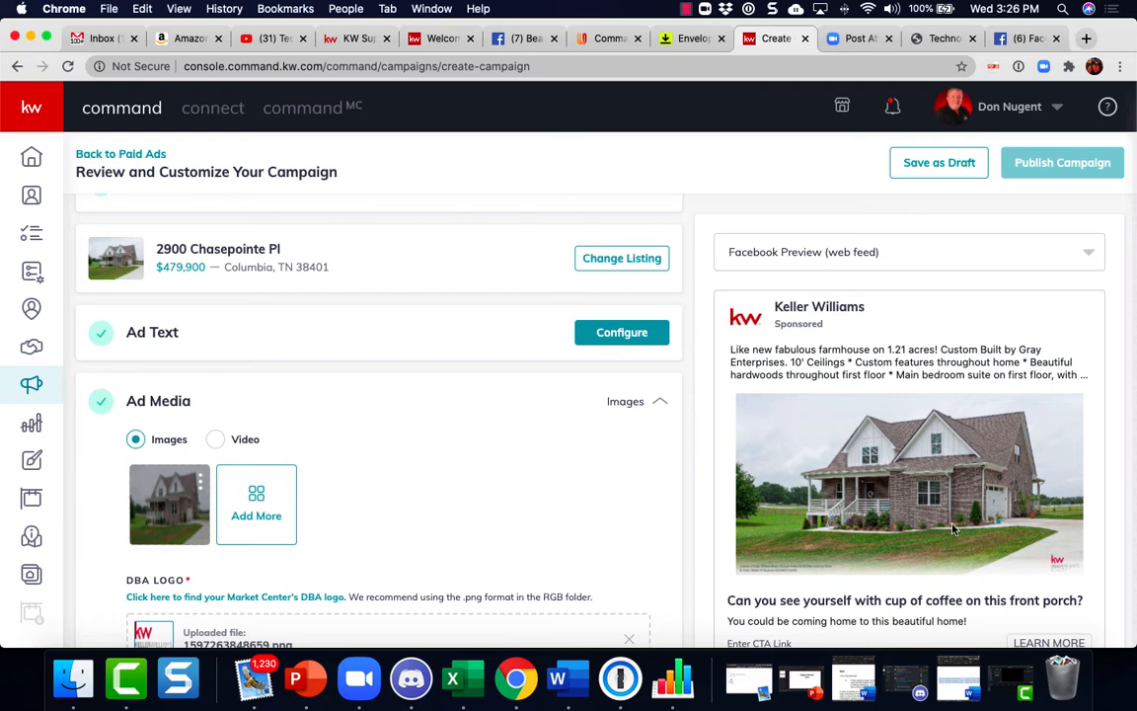
left_click(263, 503)
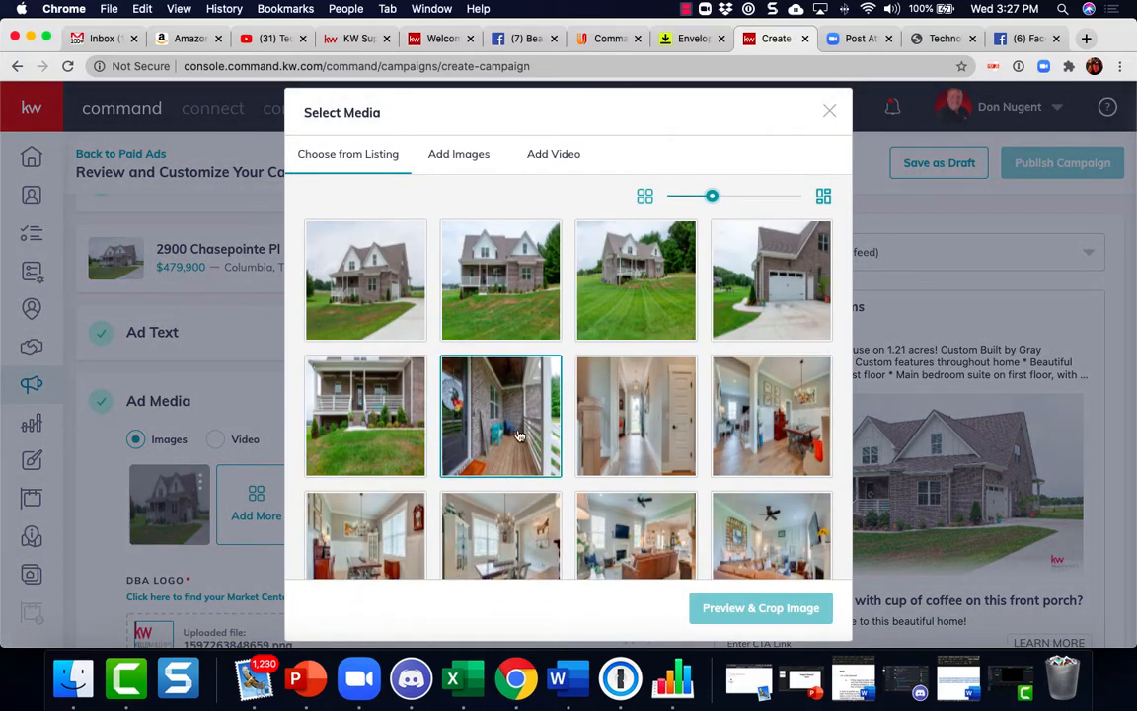
scroll(586, 481, "down", 5)
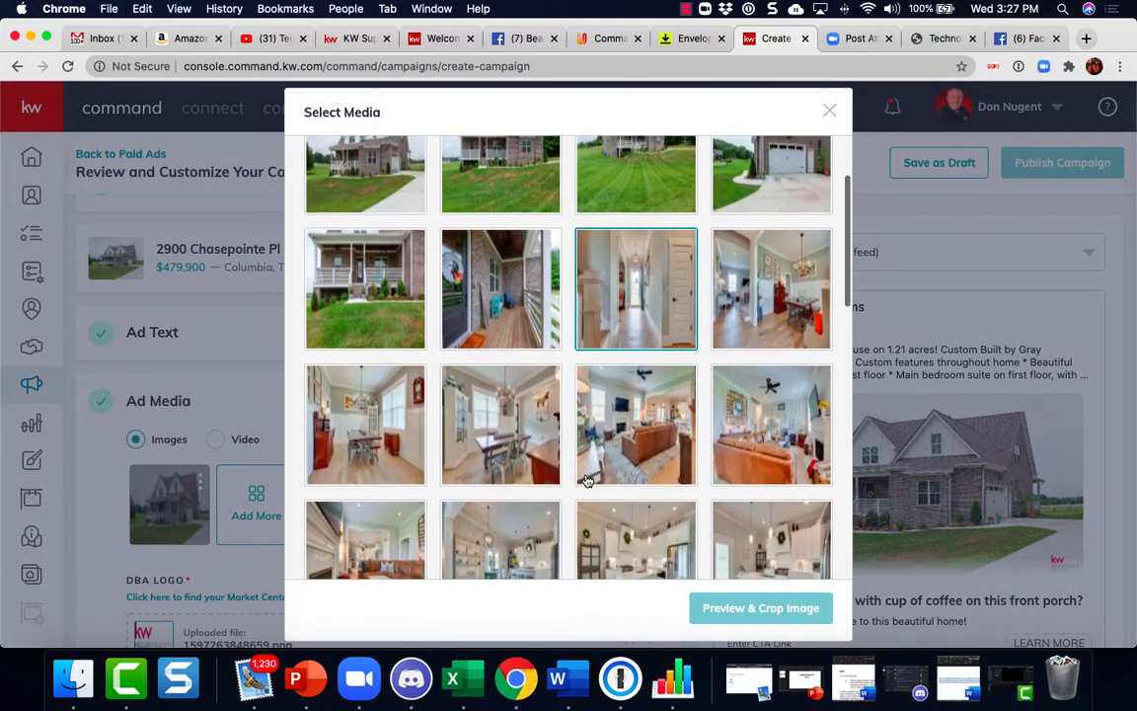
scroll(586, 481, "down", 10)
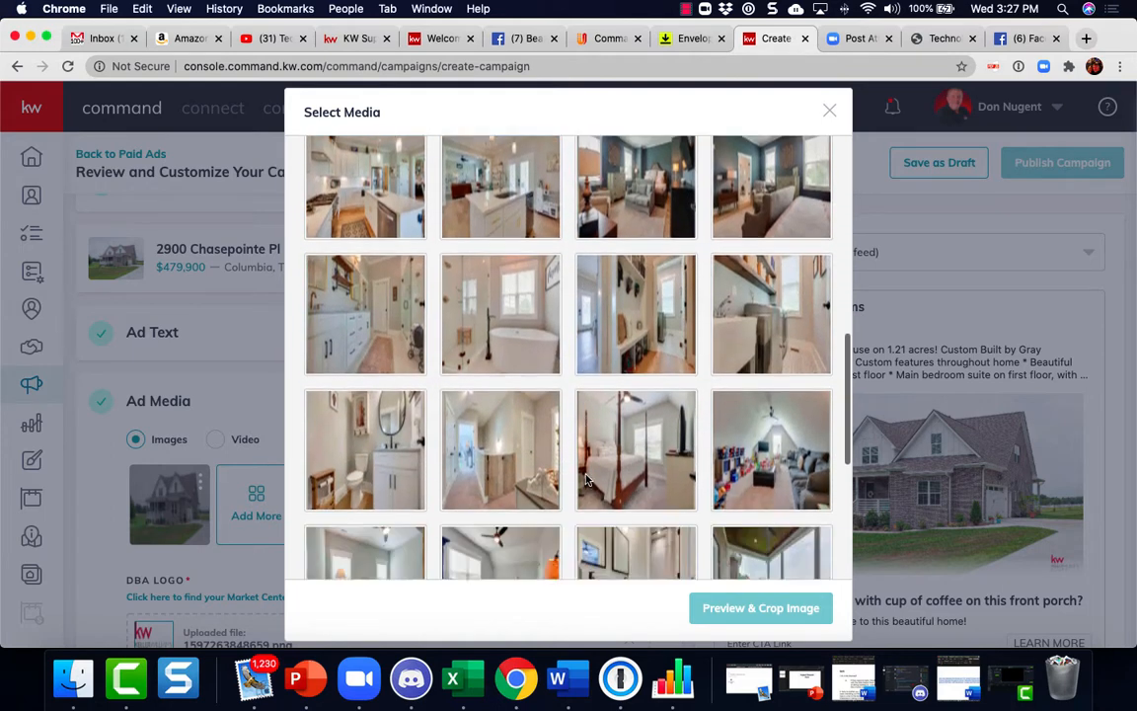
scroll(587, 481, "down", 4)
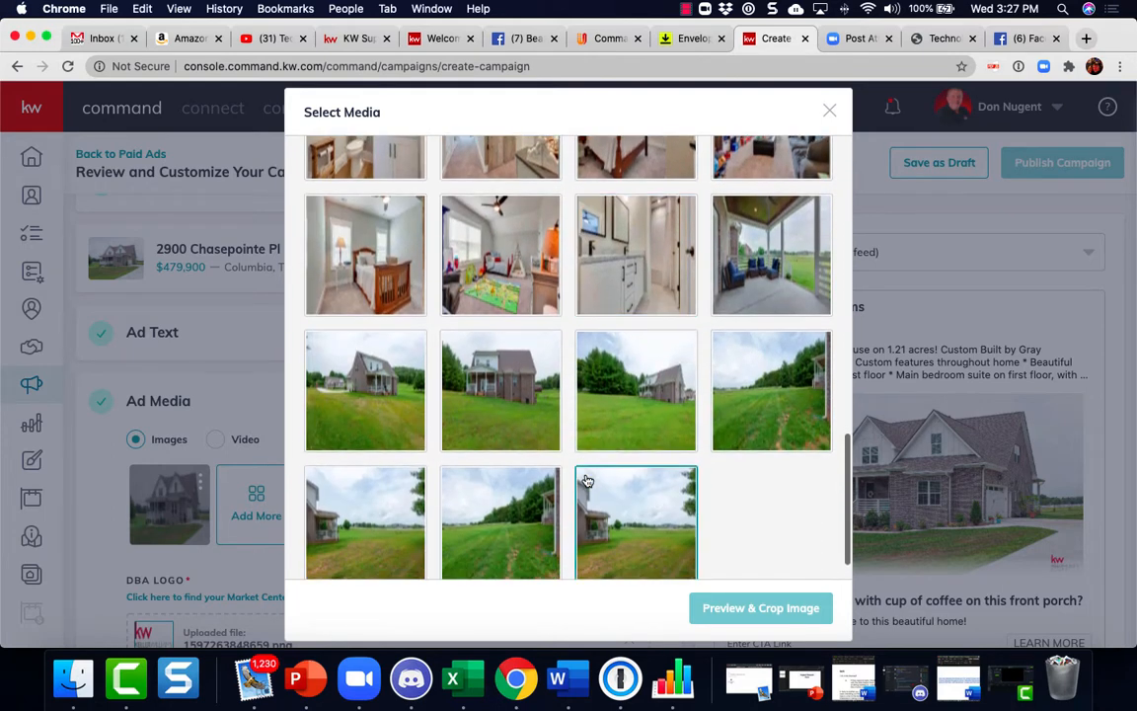
scroll(587, 481, "down", 1)
scroll(586, 480, "up", 5)
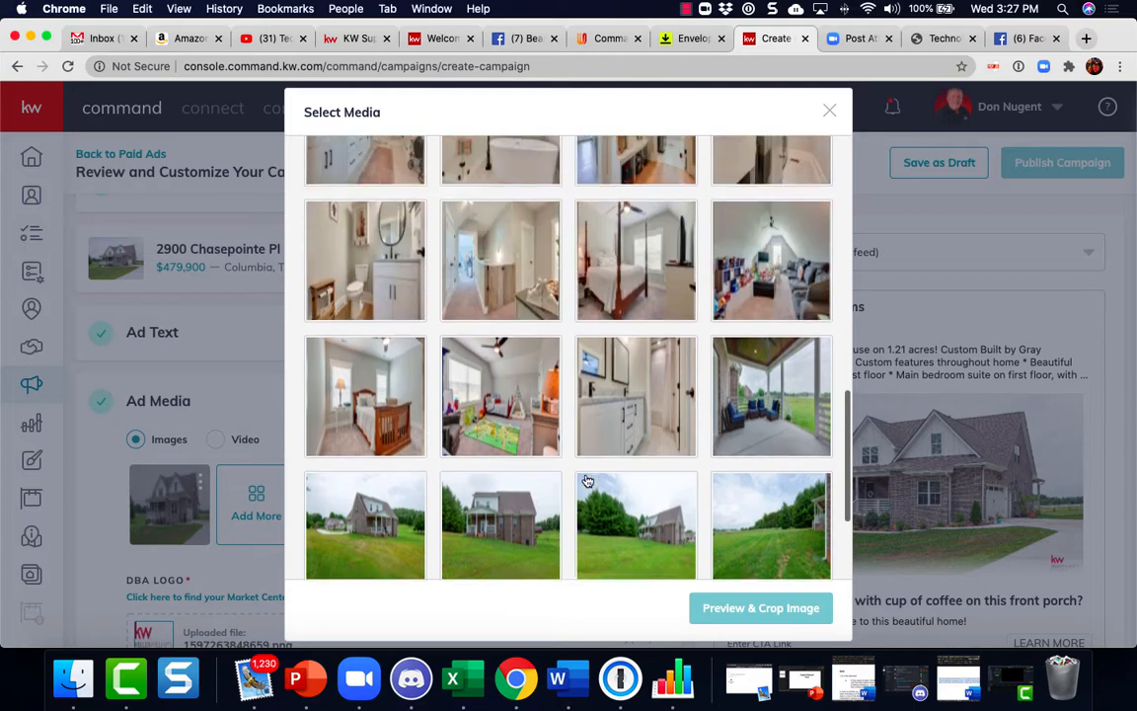
left_click(783, 434)
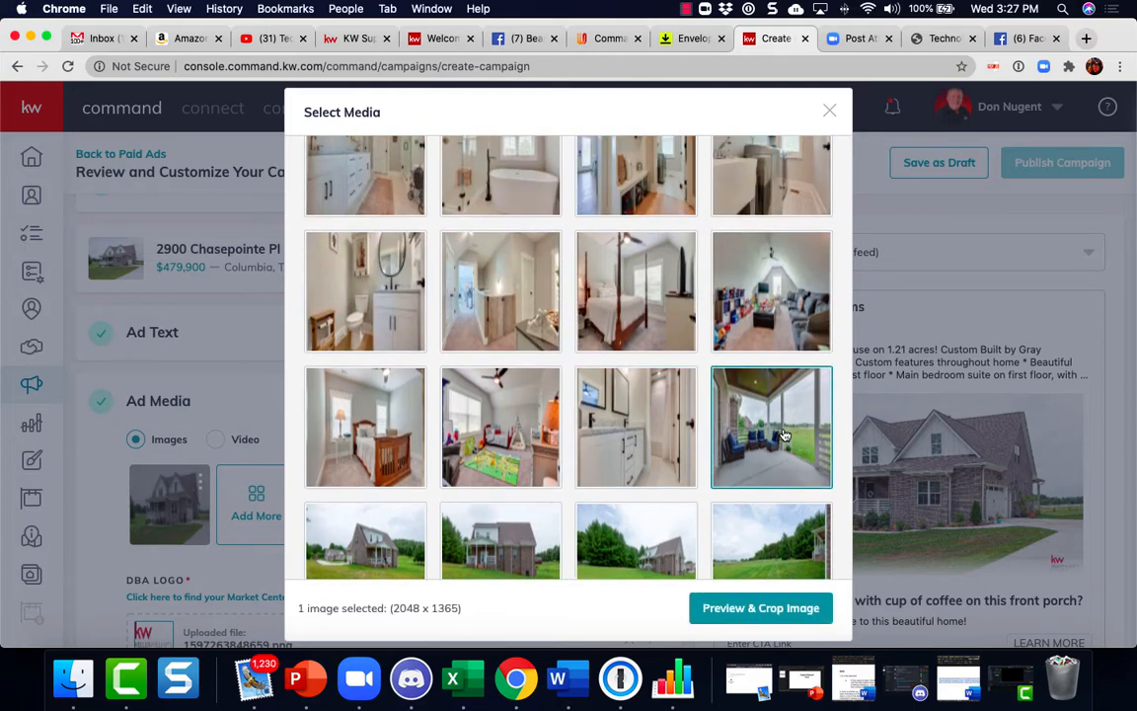
Shift the porch photo's Wide (1.91:1) crop area slightly down and save the image
left_click(761, 608)
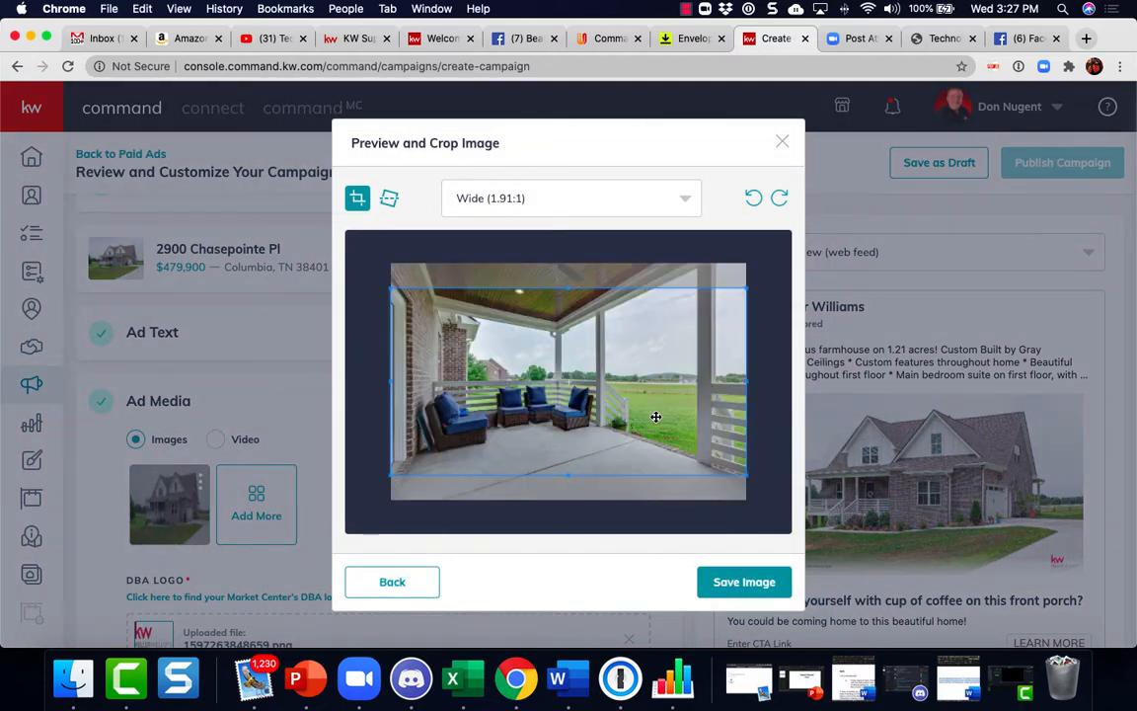
left_click_drag(655, 417, 656, 429)
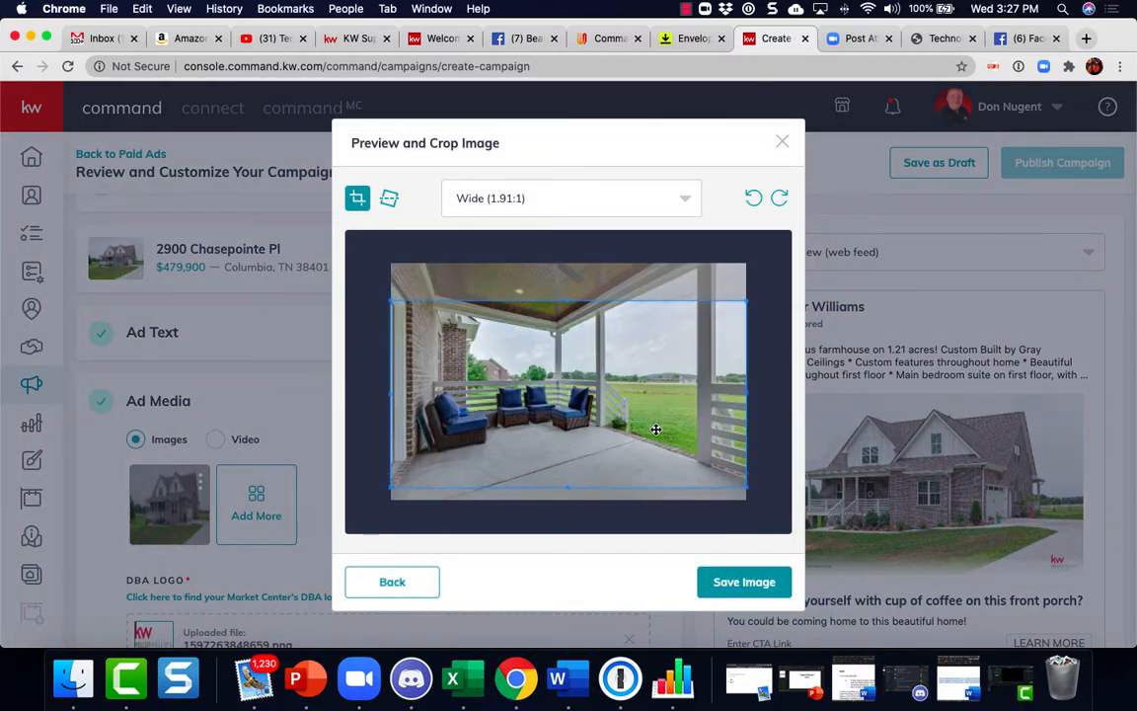
left_click(741, 586)
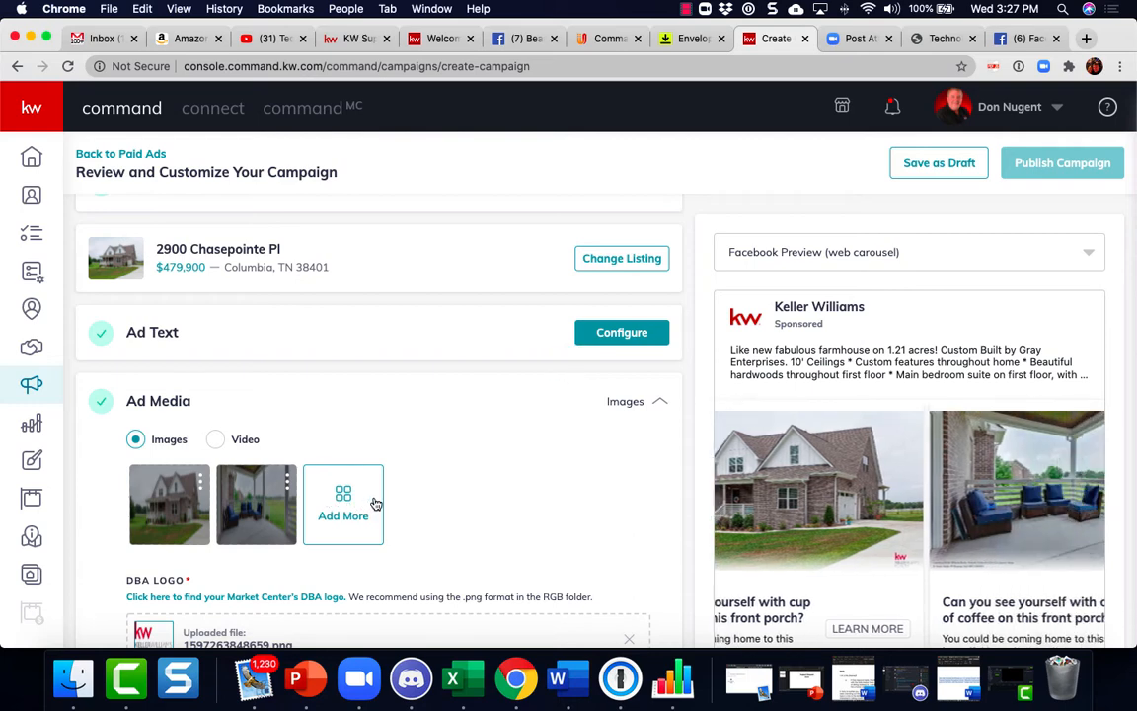
Save the ad media with the two listing photos
scroll(432, 531, "down", 1)
scroll(433, 531, "down", 5)
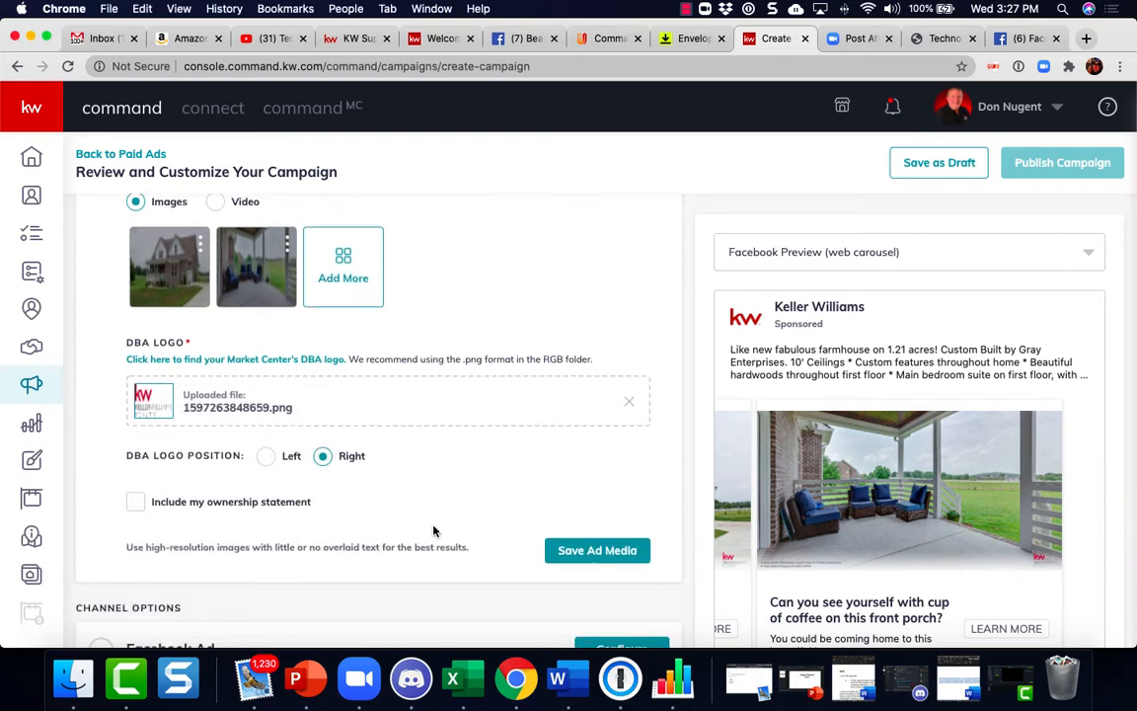
scroll(433, 531, "down", 3)
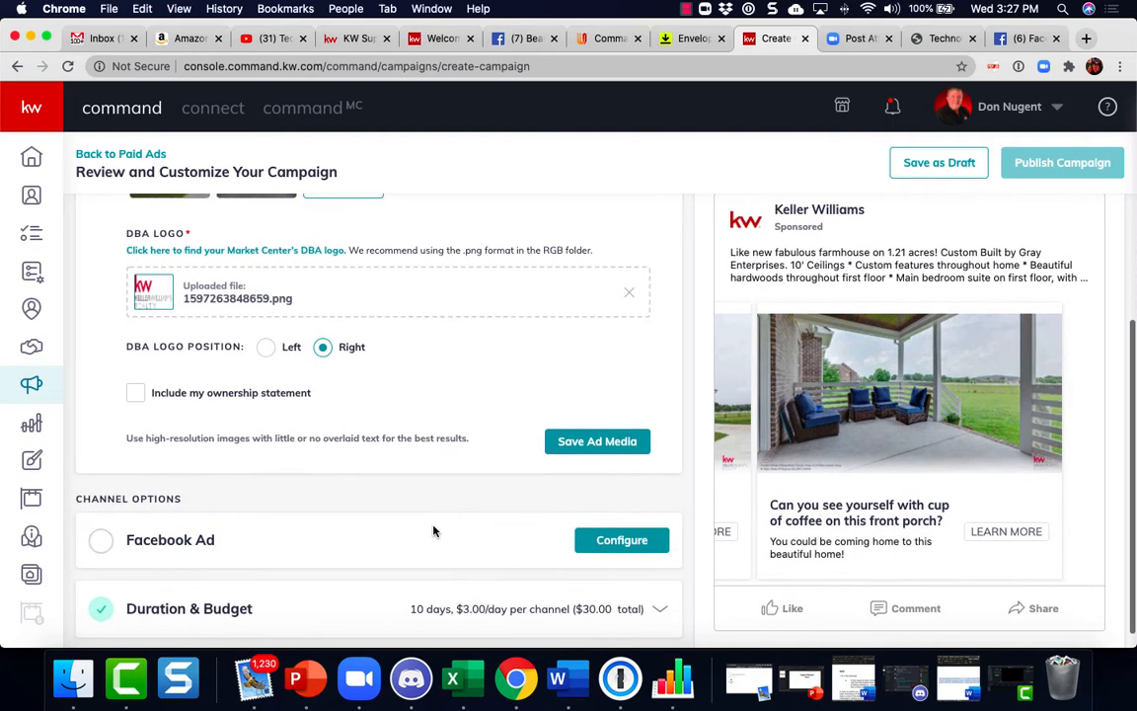
scroll(435, 531, "down", 1)
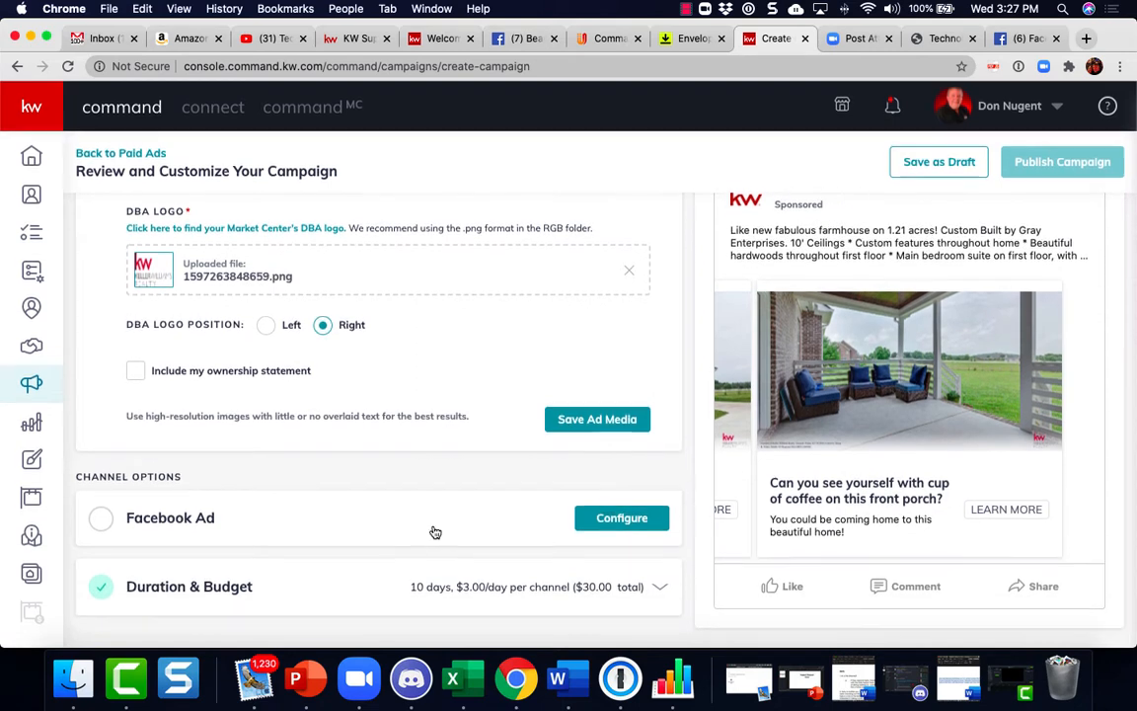
left_click(592, 420)
Open the Facebook Ad channel settings and choose the agent's Keller Williams Realty page as the ad page
left_click(614, 445)
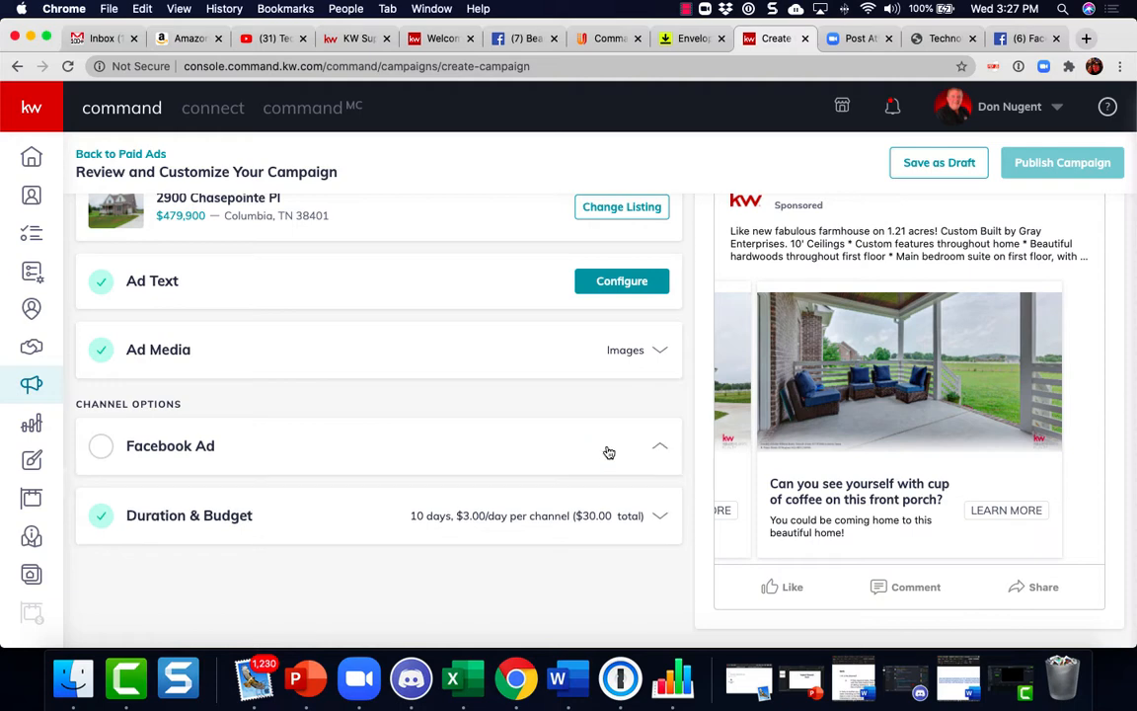
scroll(505, 450, "down", 4)
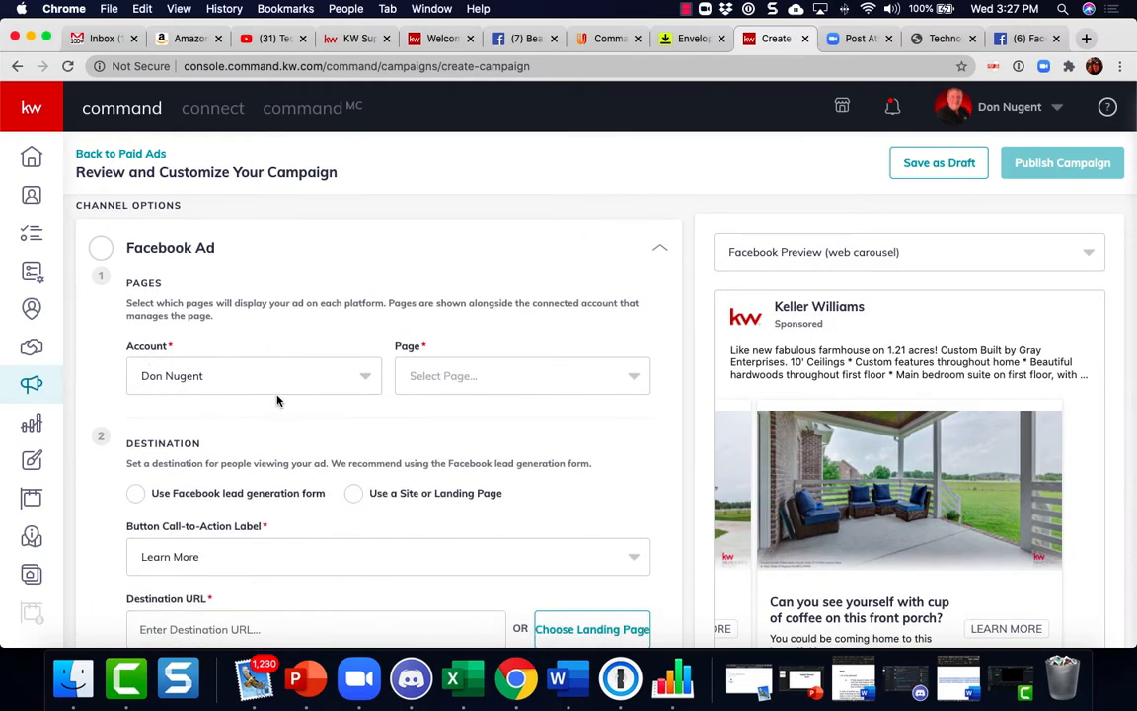
left_click(636, 389)
left_click(596, 419)
Set the button call-to-action label to Learn More
scroll(599, 461, "down", 3)
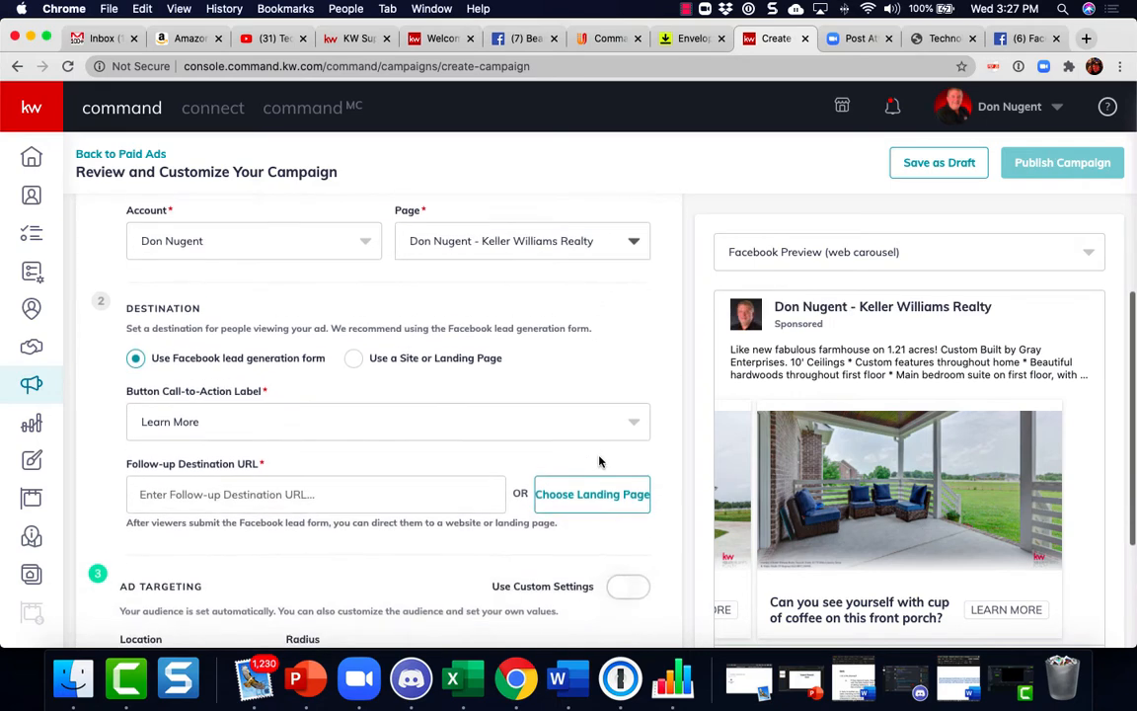
scroll(599, 461, "down", 1)
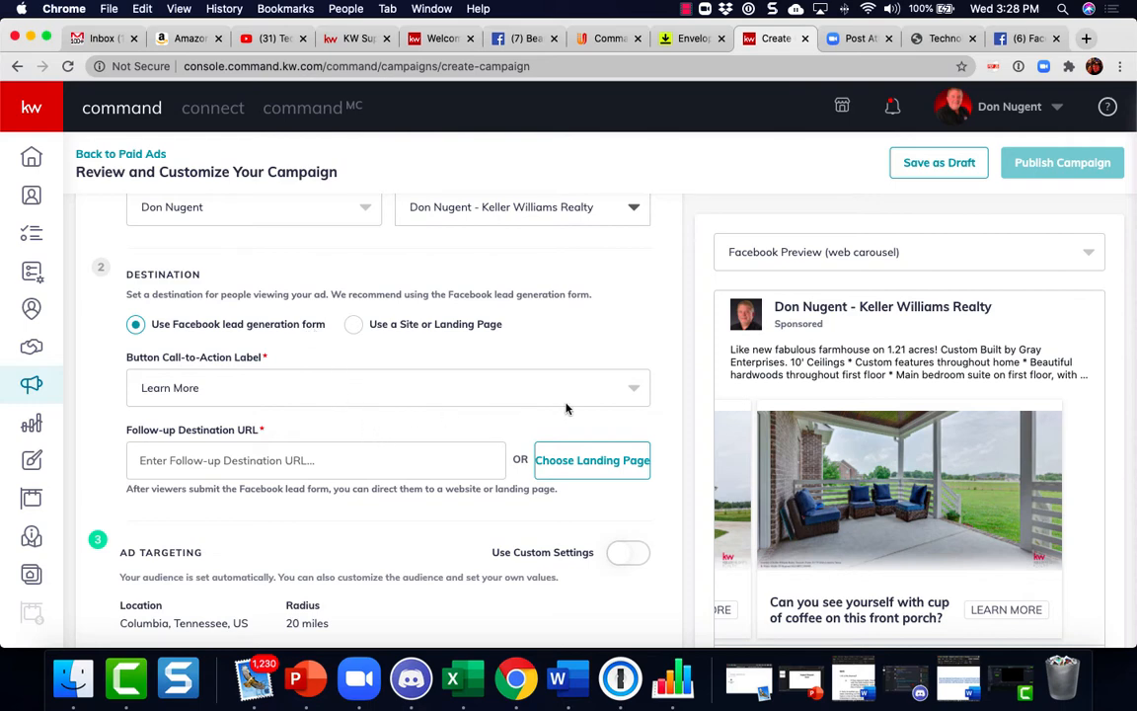
left_click(632, 388)
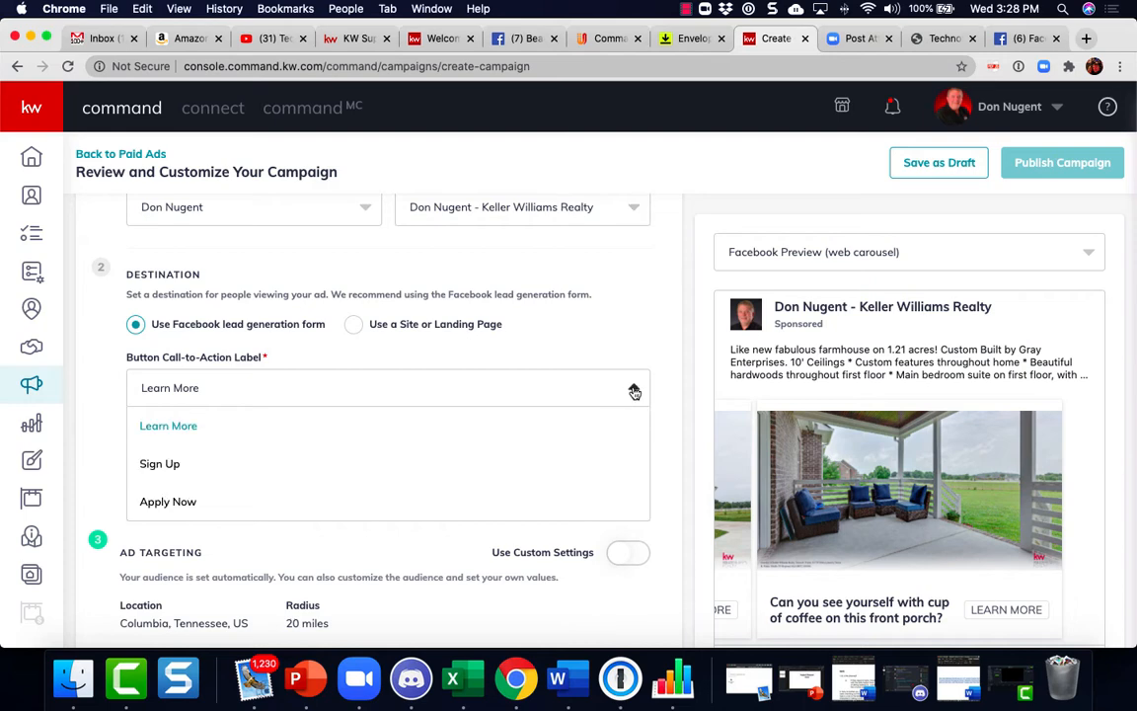
left_click(183, 430)
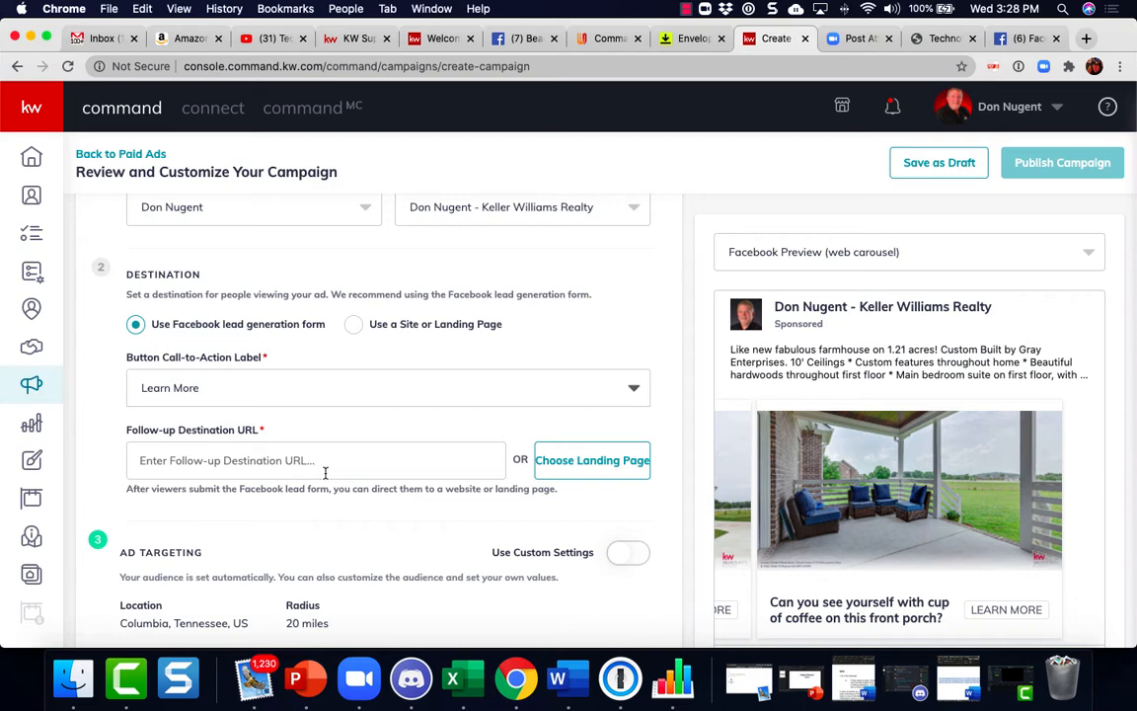
Enter the agent's kw.com website address as the follow-up destination URL
scroll(321, 470, "down", 1)
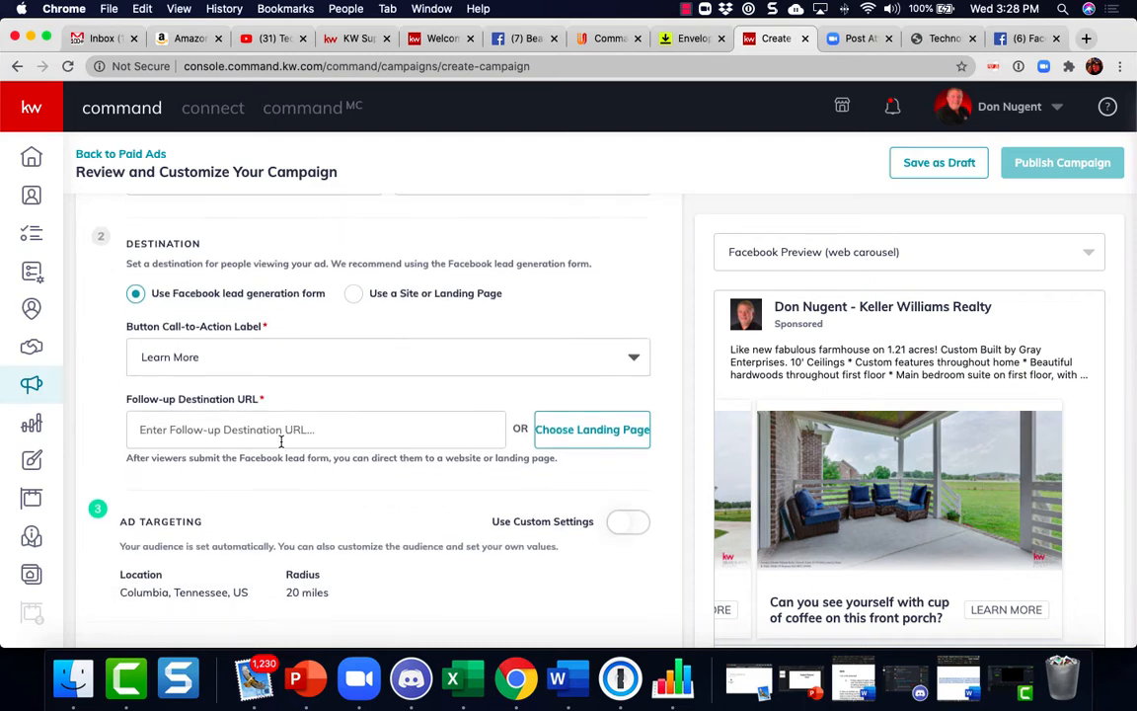
left_click(320, 434)
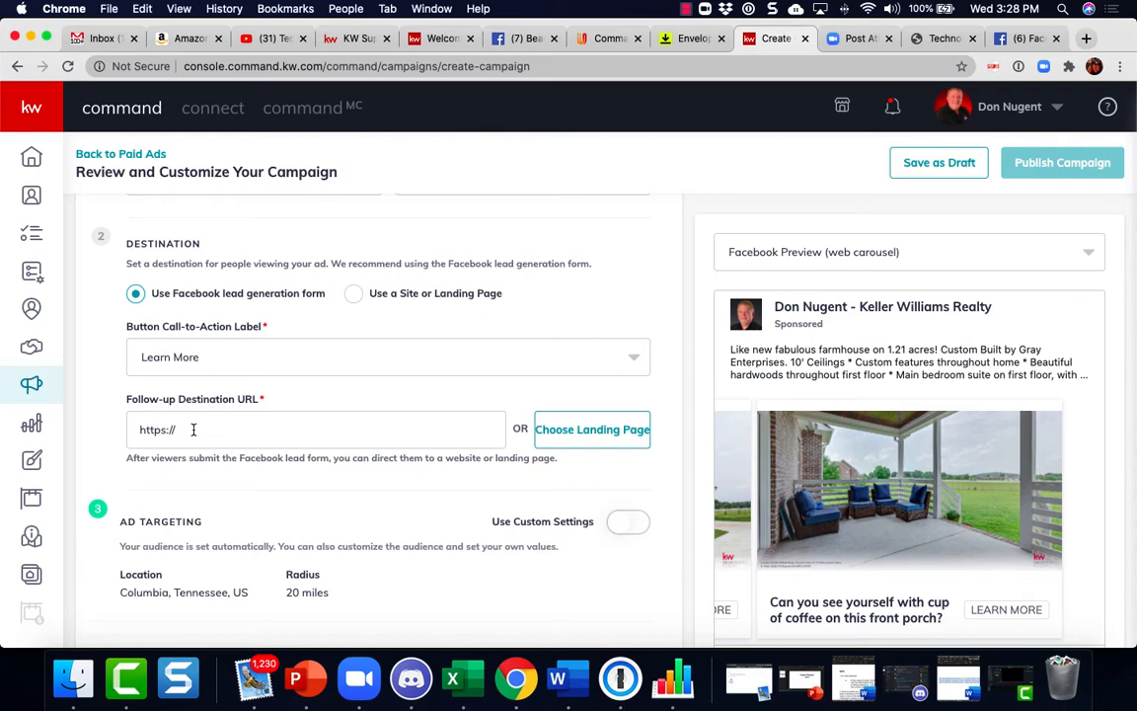
type("www.donnugn")
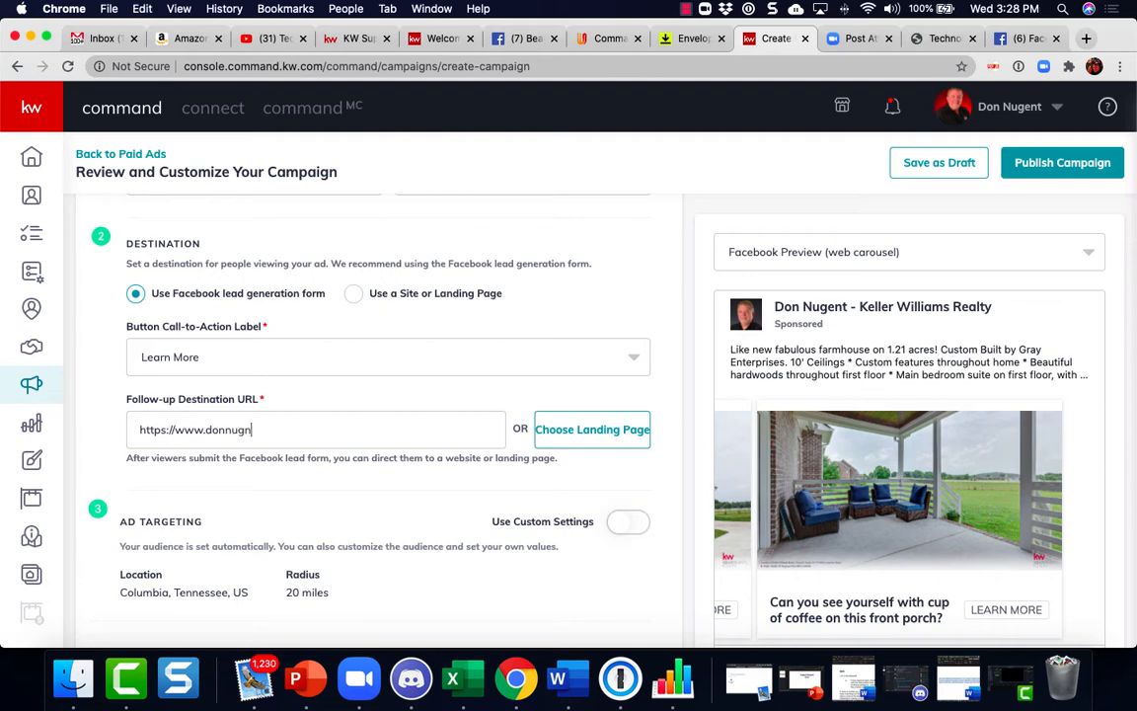
type("et.kw.com")
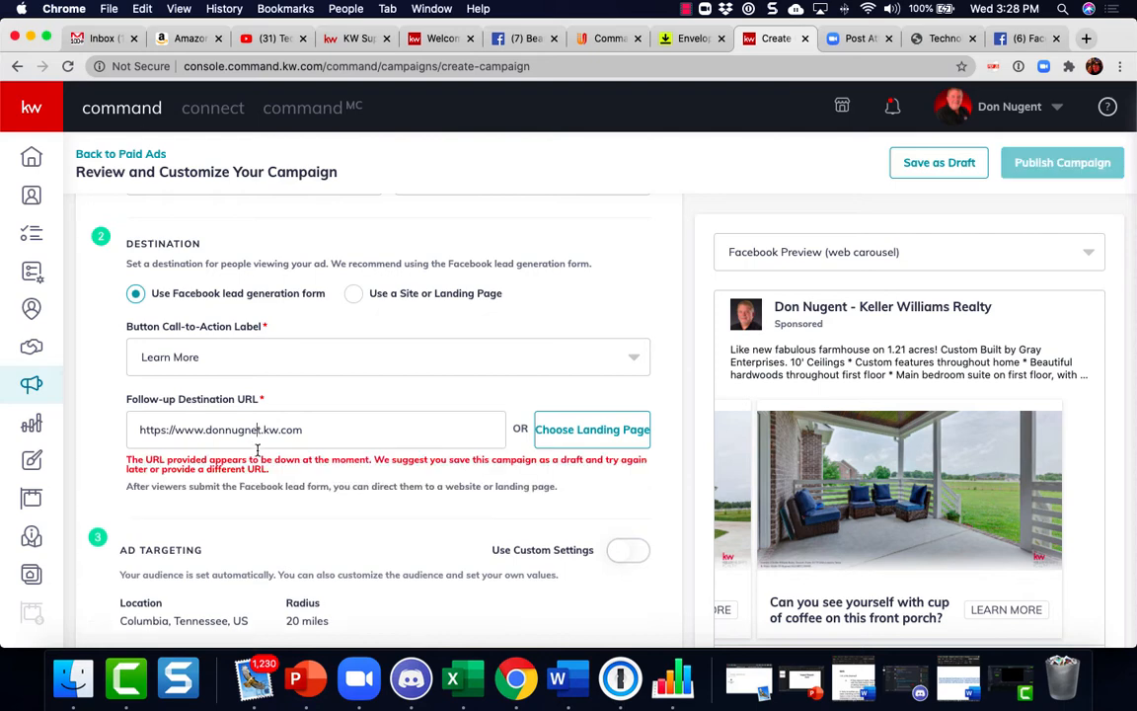
key("BackSpace")
key("BackSpace")
type("en")
key("BackSpace")
key("BackSpace")
key("BackSpace")
key("BackSpace")
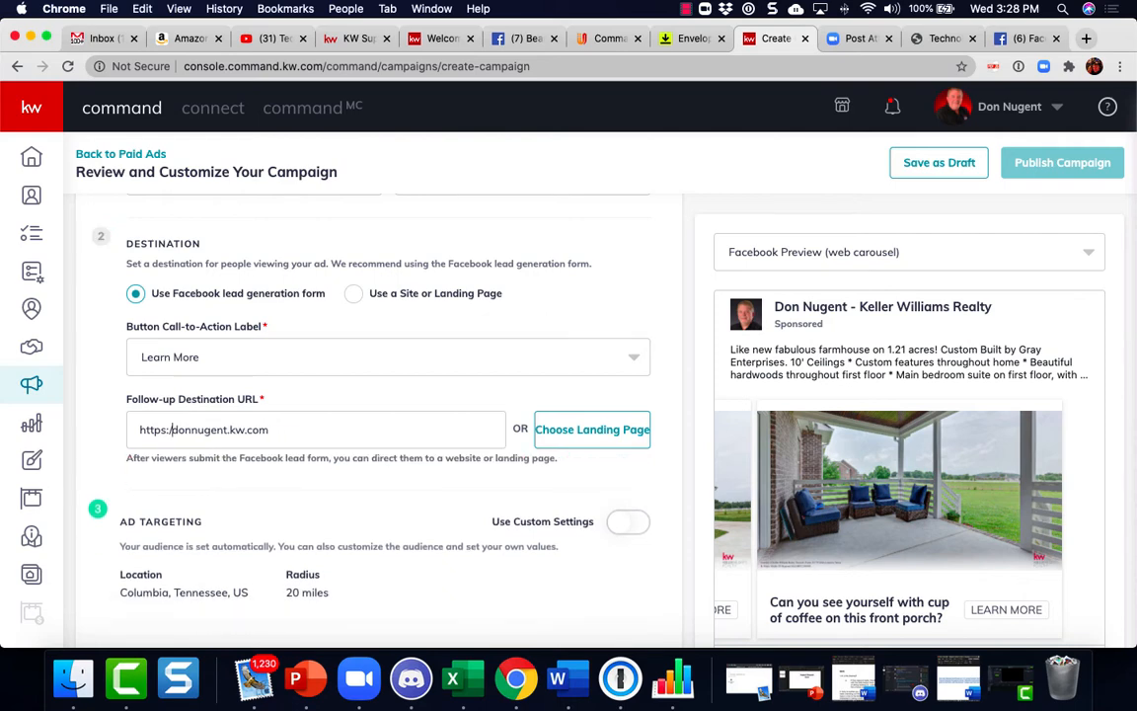
type("/")
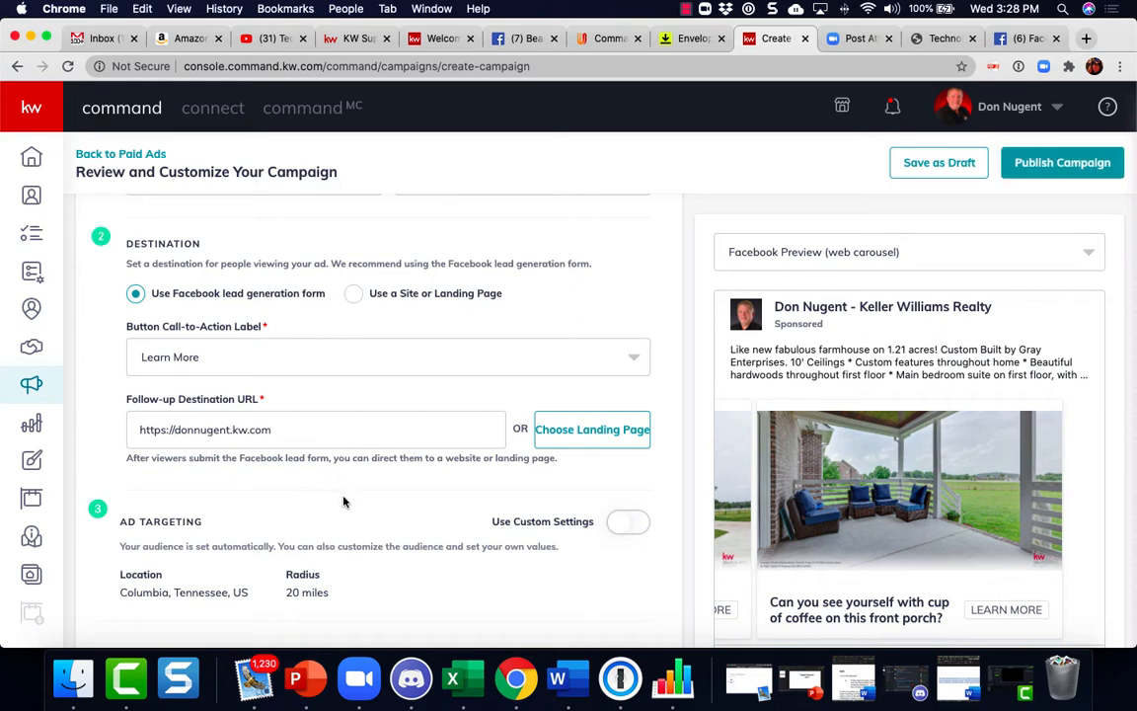
Open the landing page list and close it without choosing a page
left_click(591, 435)
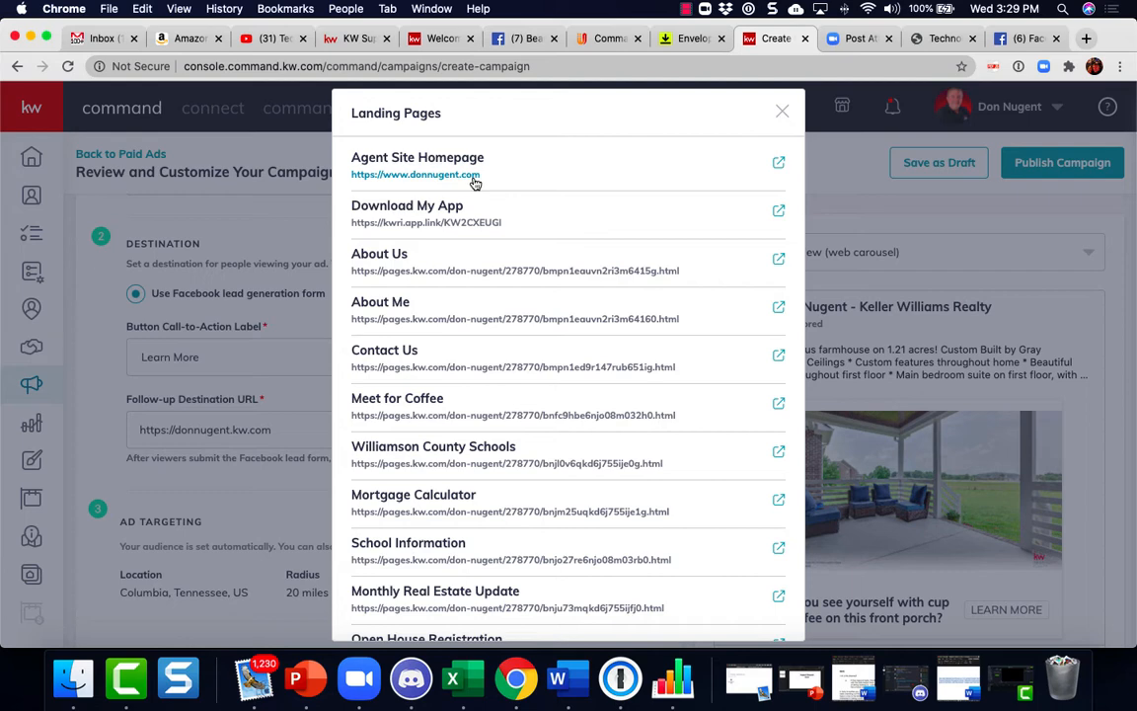
left_click(784, 113)
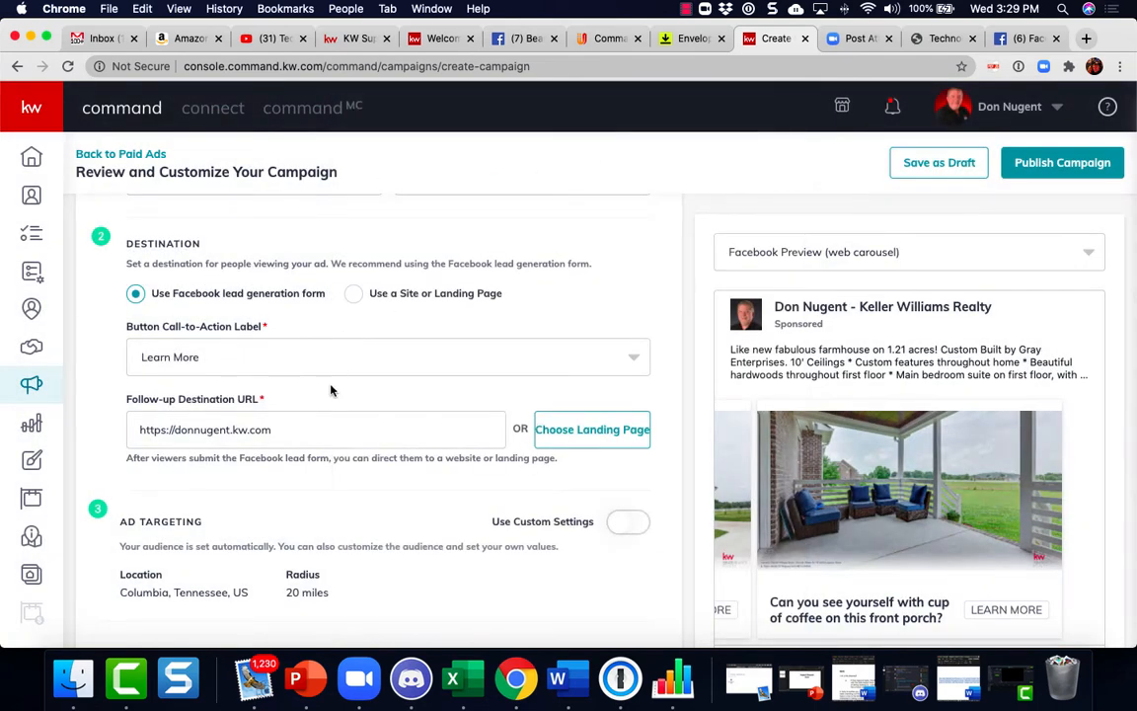
scroll(328, 412, "down", 1)
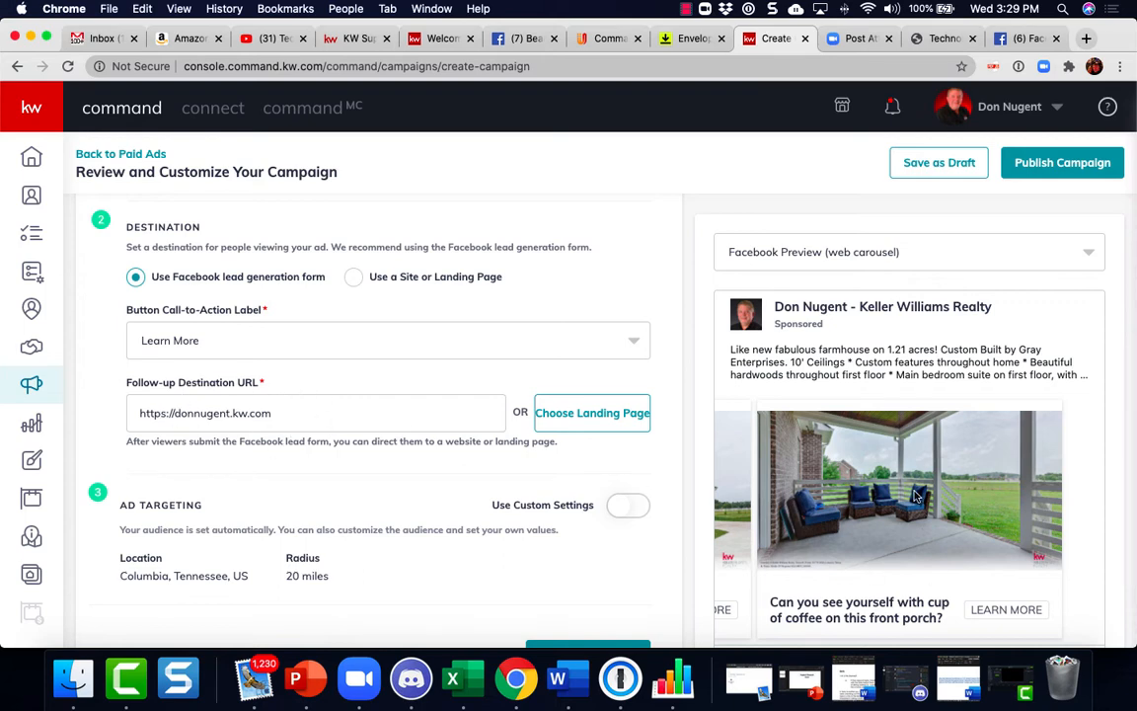
scroll(827, 456, "down", 4)
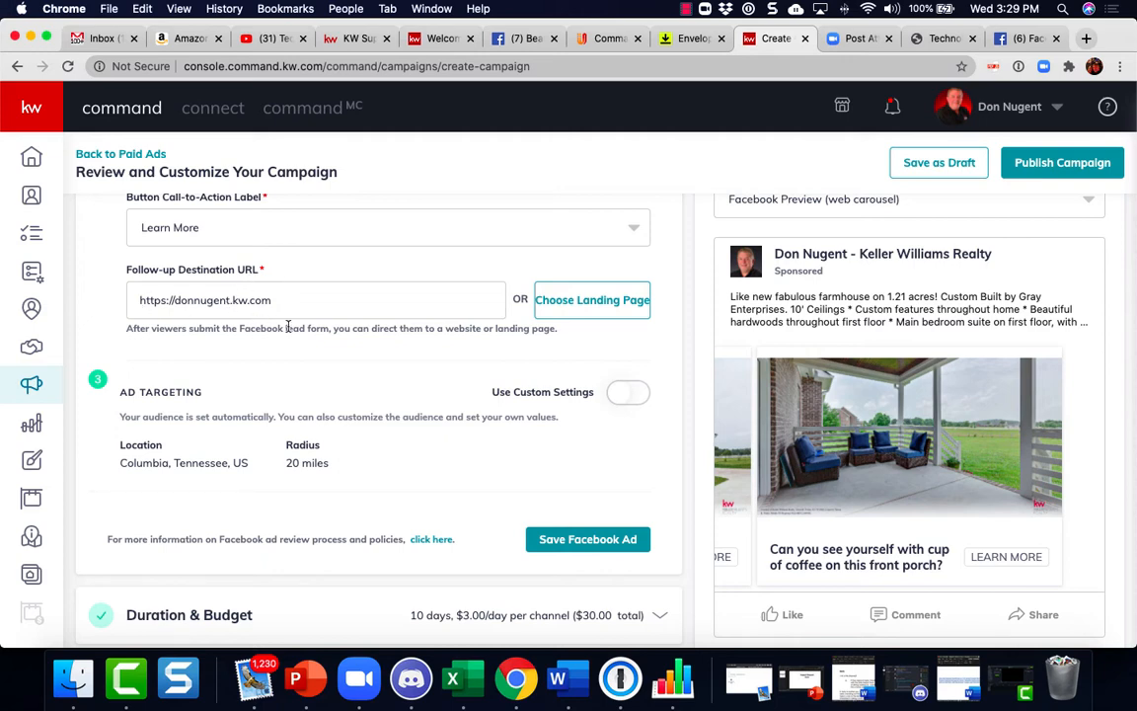
scroll(288, 327, "down", 1)
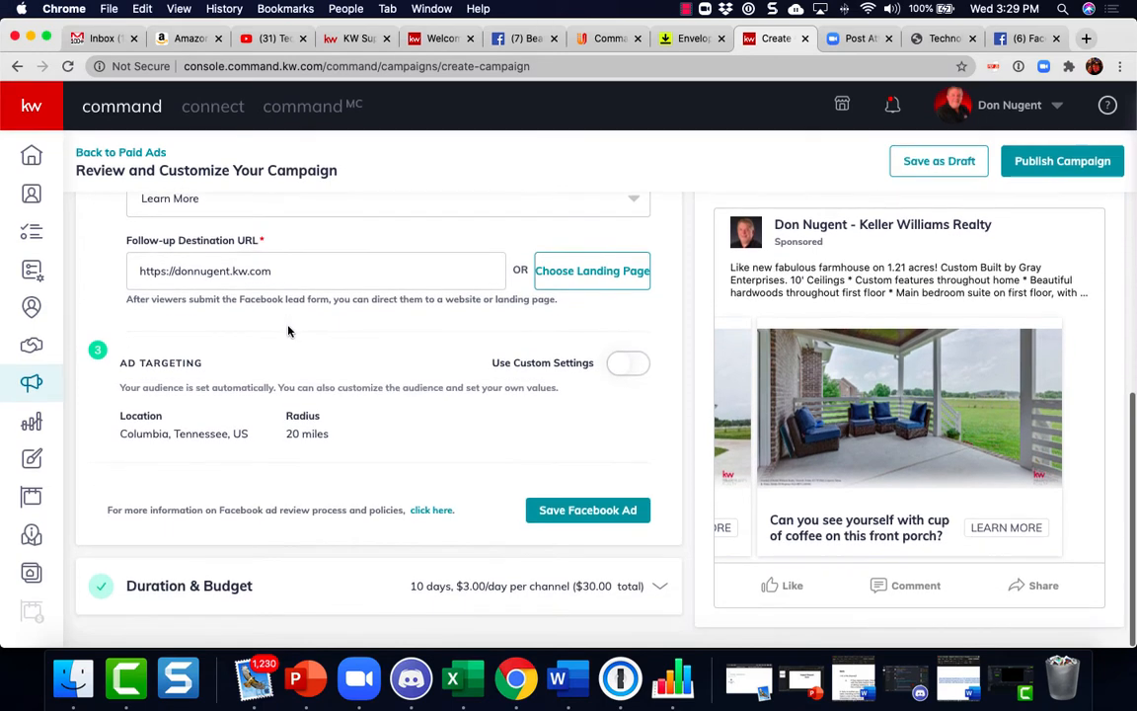
Switch on Use Custom Settings for the ad targeting
left_click(640, 369)
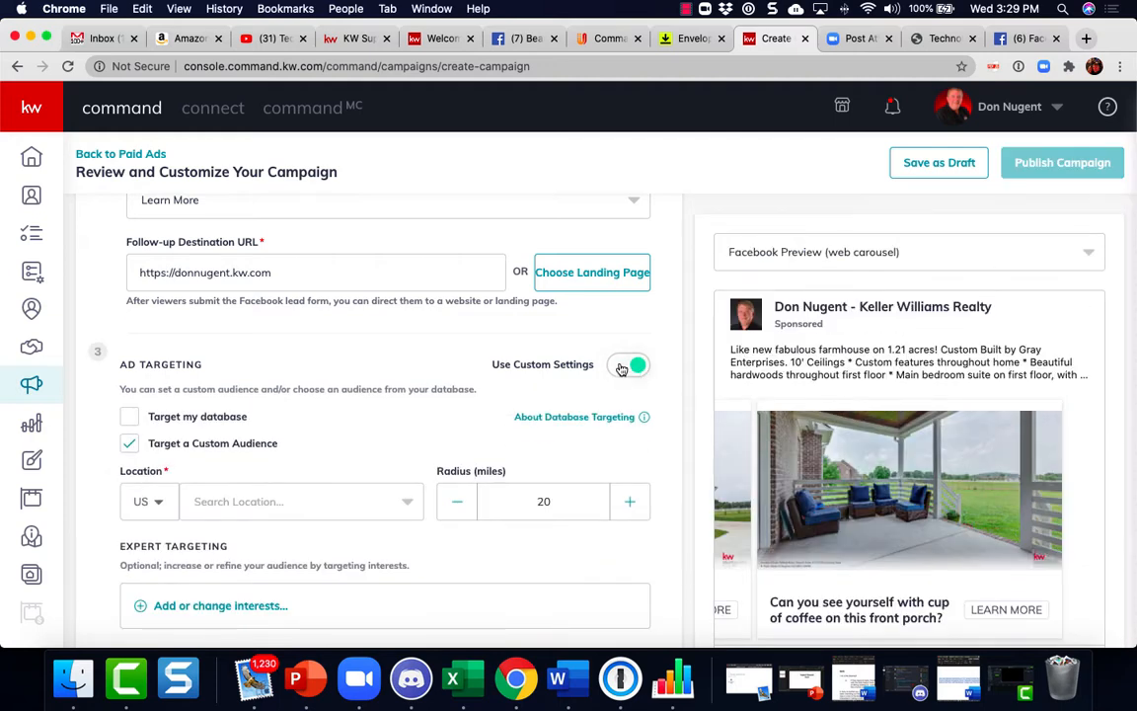
left_click(621, 366)
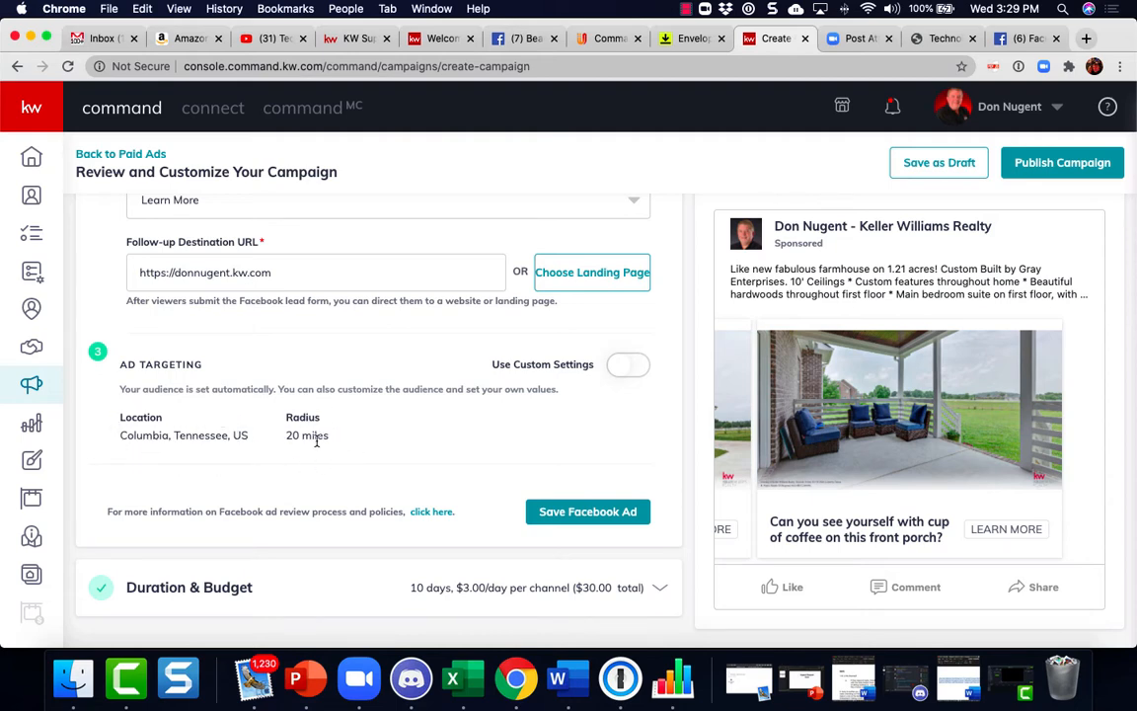
left_click(632, 367)
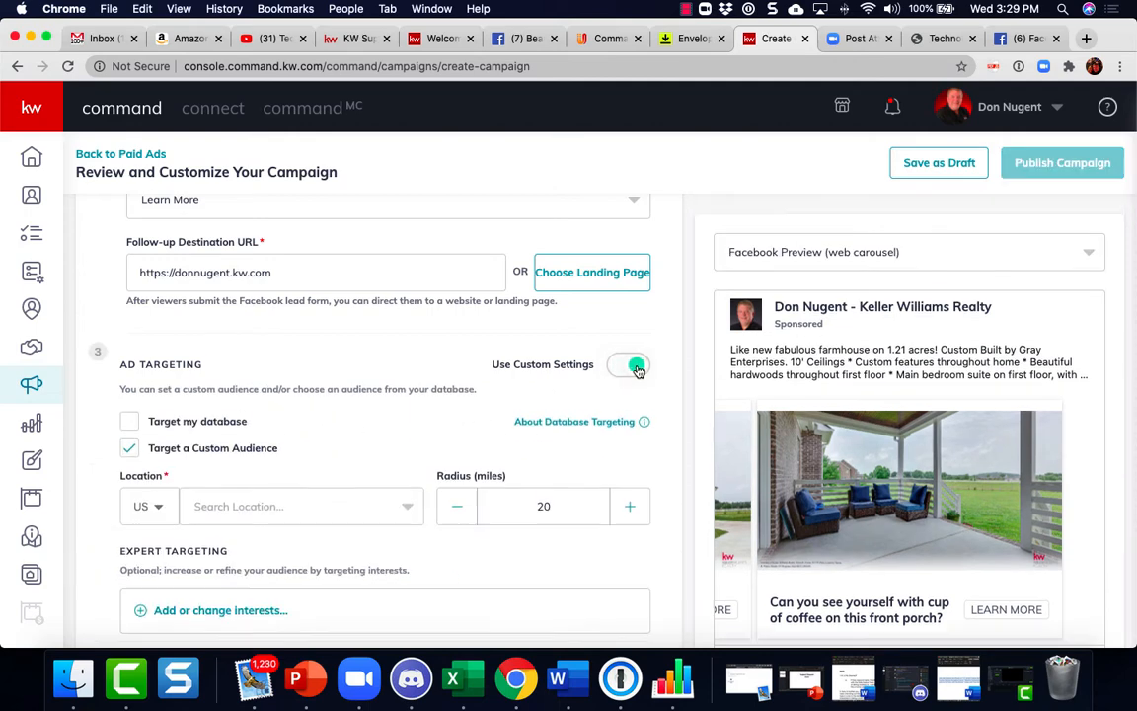
scroll(310, 509, "down", 3)
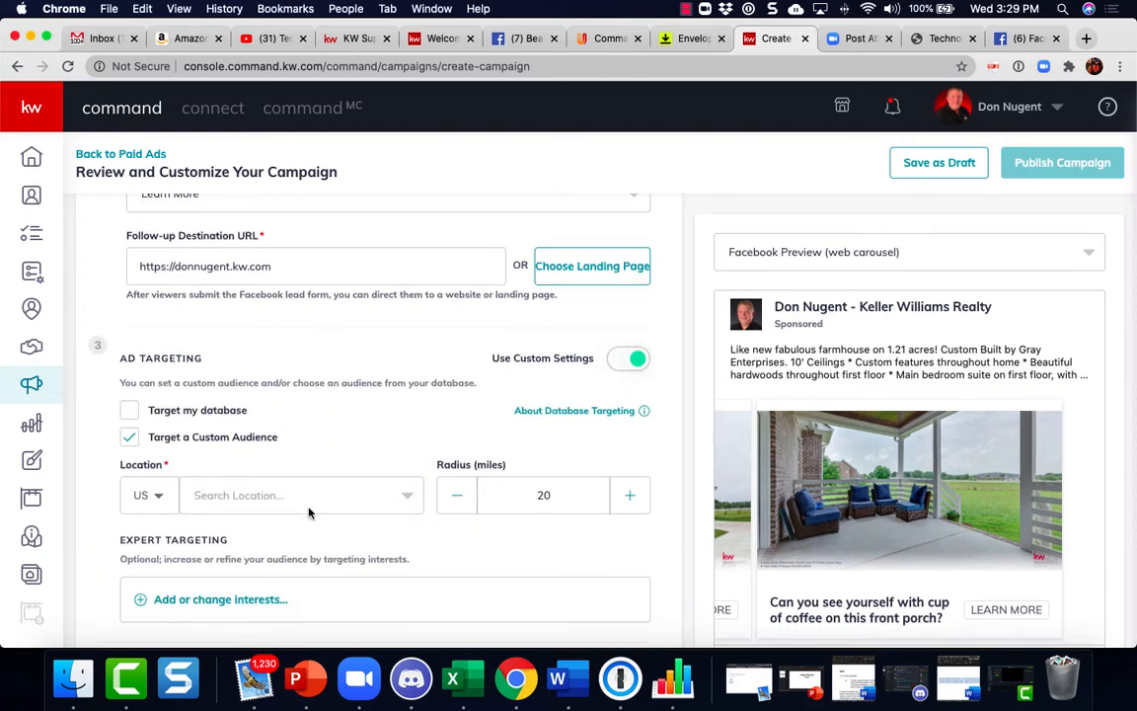
Set the targeting location to Columbia, Tennessee
left_click(252, 407)
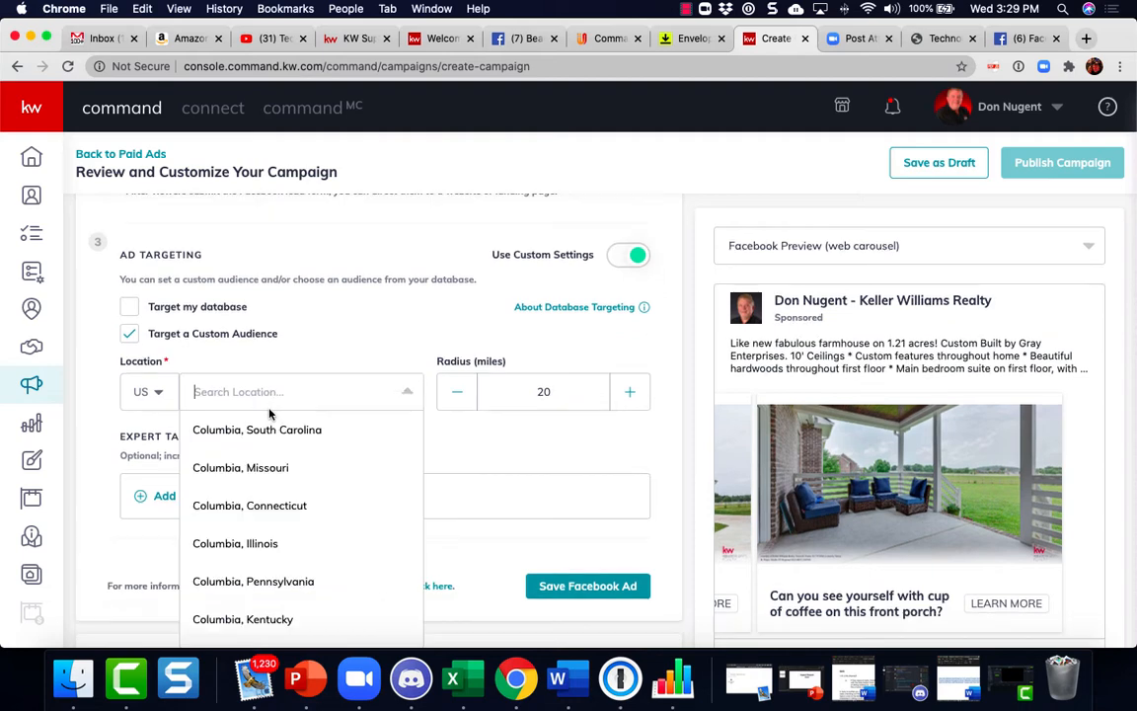
scroll(266, 462, "down", 2)
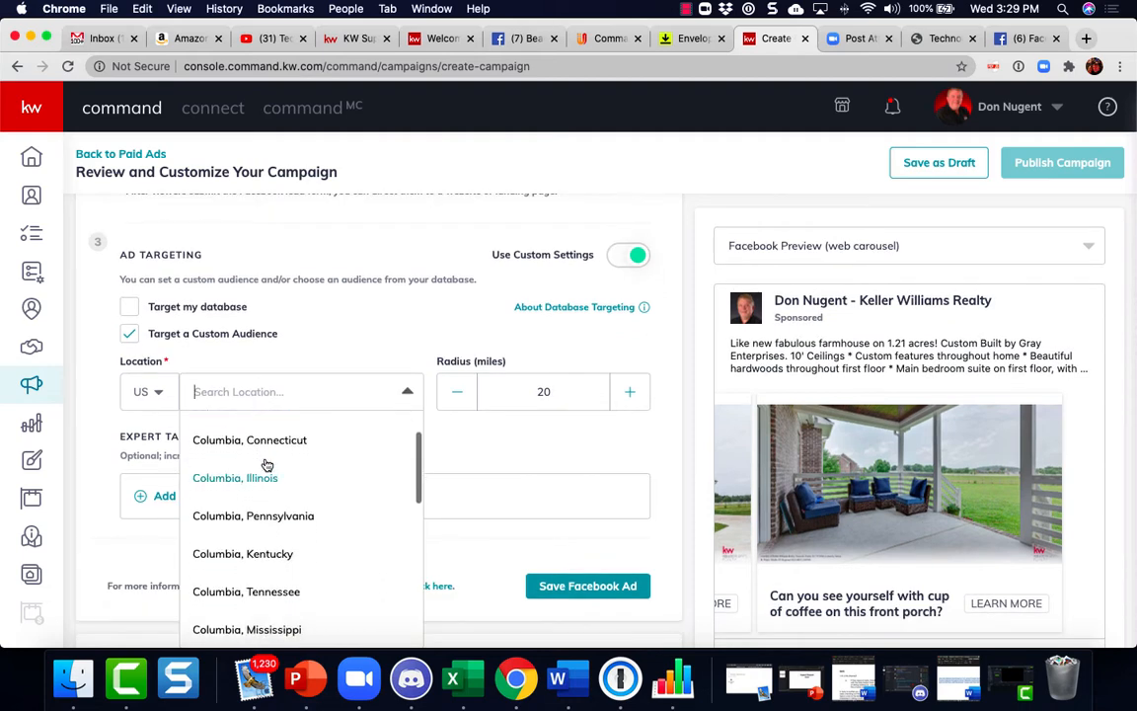
left_click(267, 595)
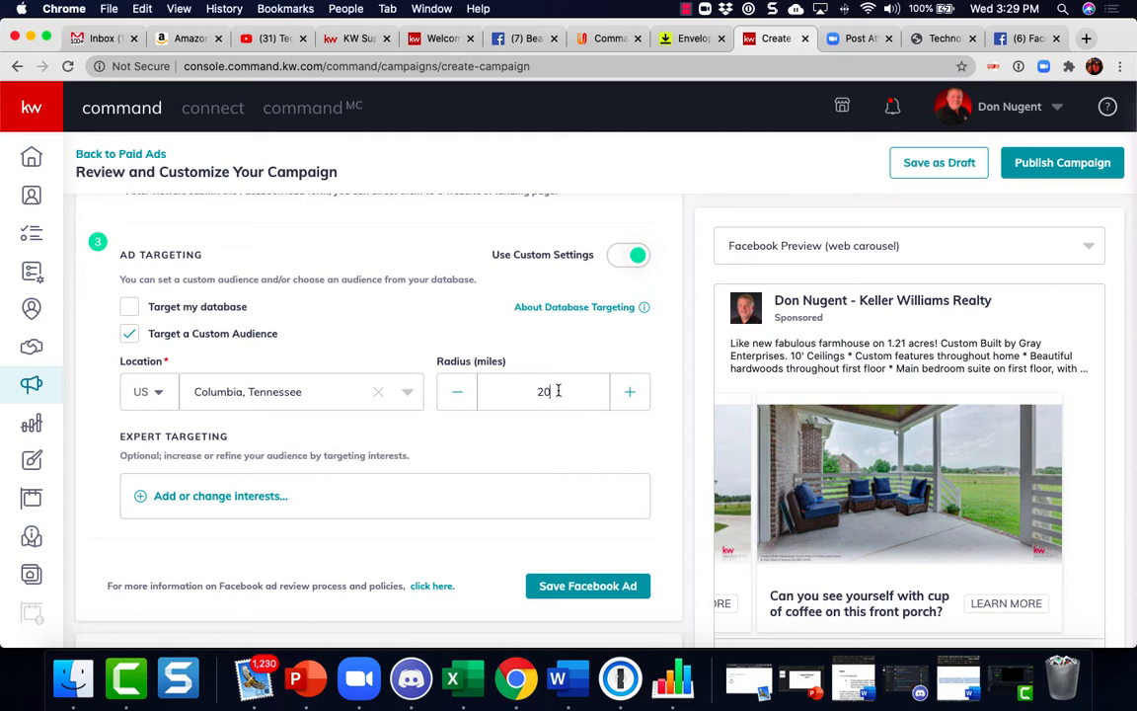
Set the targeting radius to 30 miles
left_click_drag(555, 391, 519, 391)
type("3")
scroll(619, 448, "down", 1)
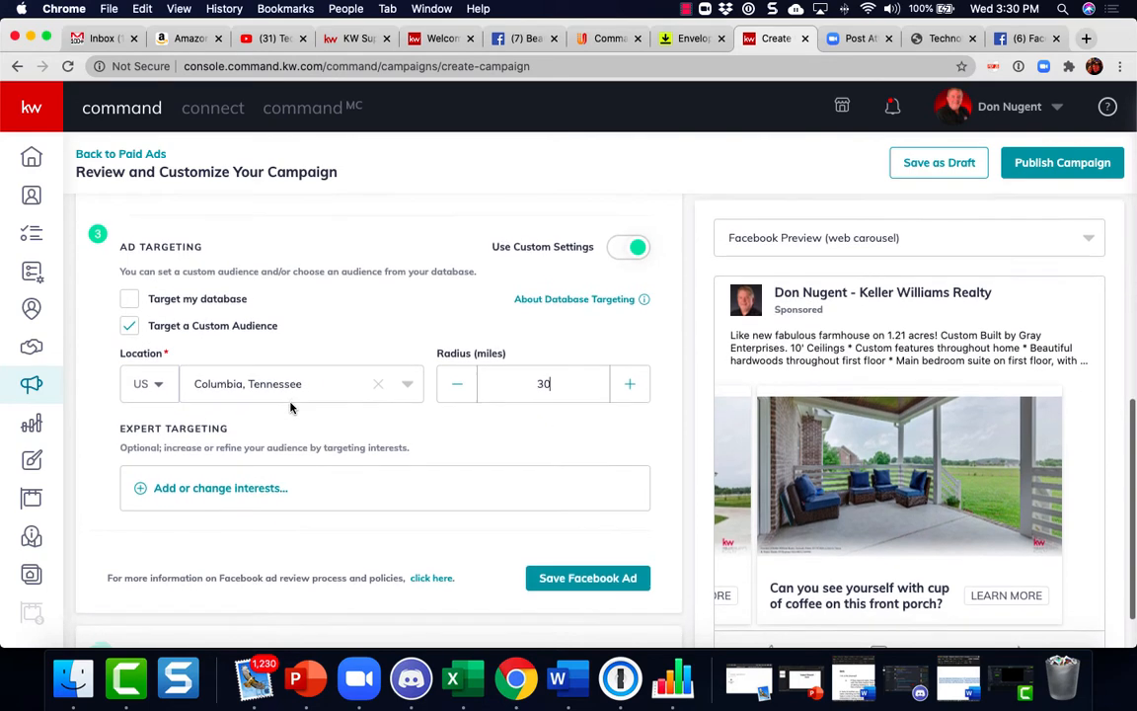
Open expert targeting, search interests for homes and select Homes.com
scroll(290, 407, "down", 3)
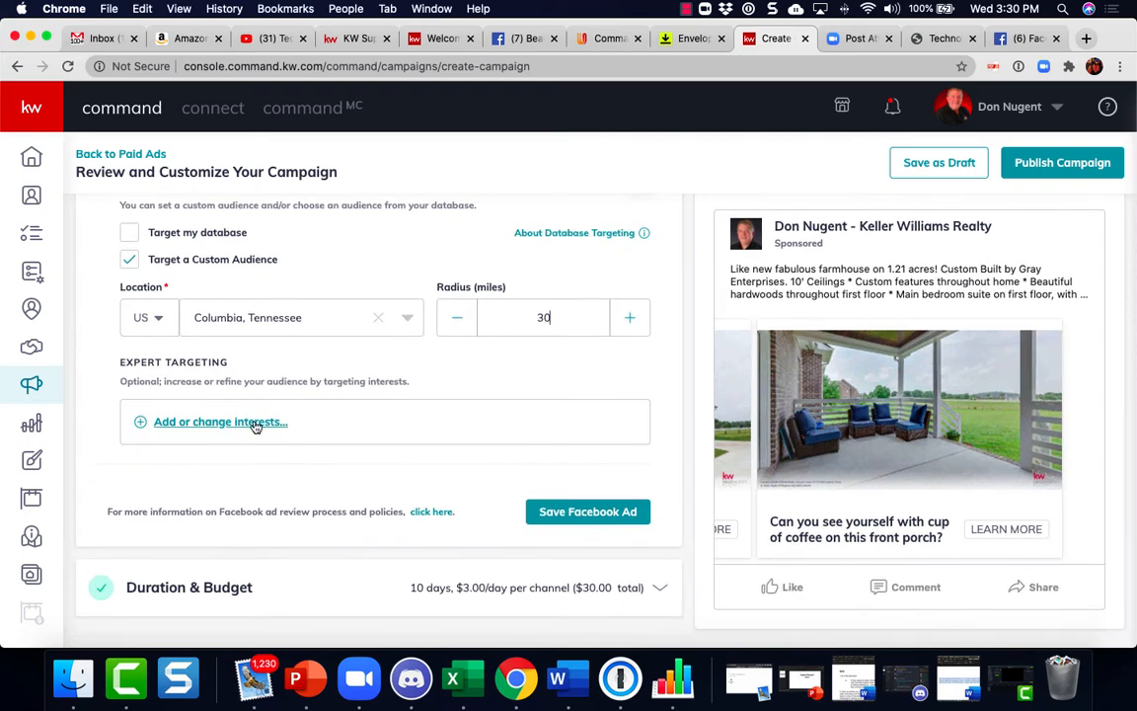
left_click(254, 421)
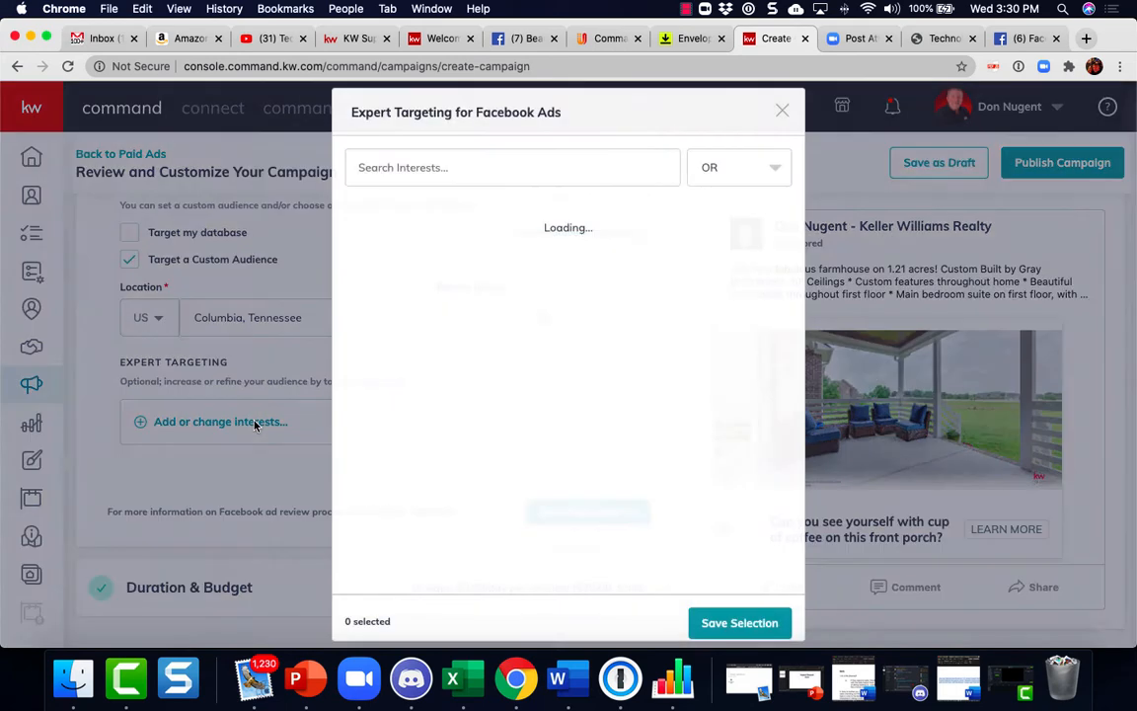
left_click(408, 168)
type("h")
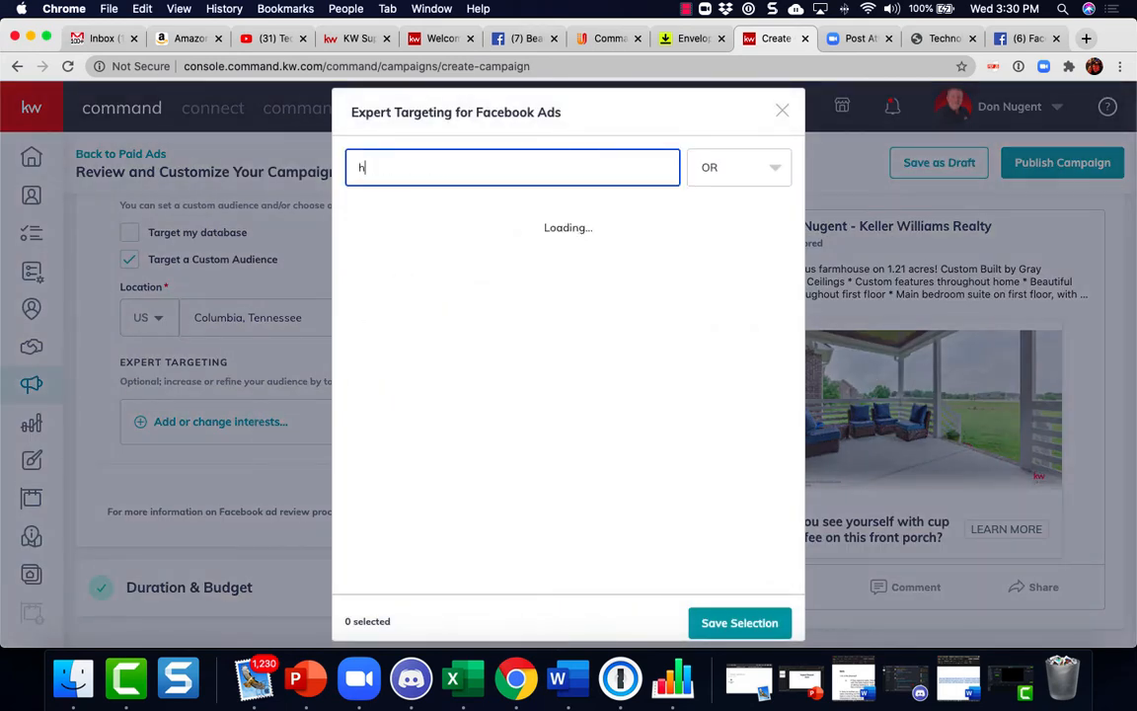
type("omes")
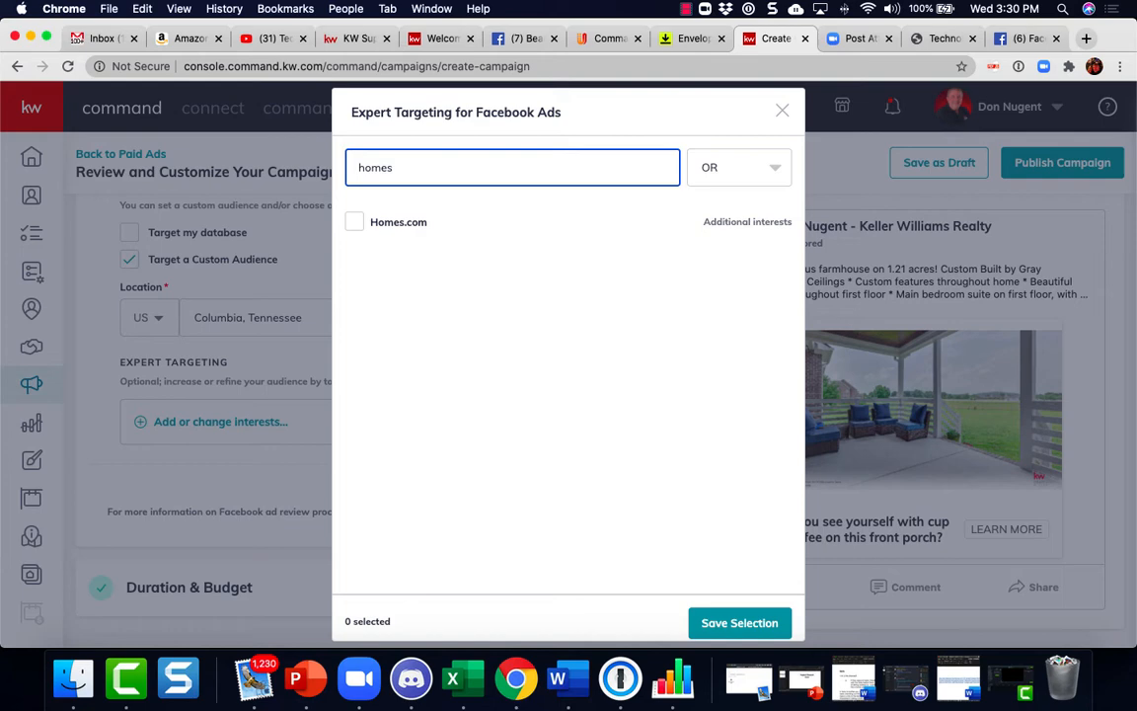
left_click(356, 223)
Search interests for zillow and select Zillow
left_click(413, 172)
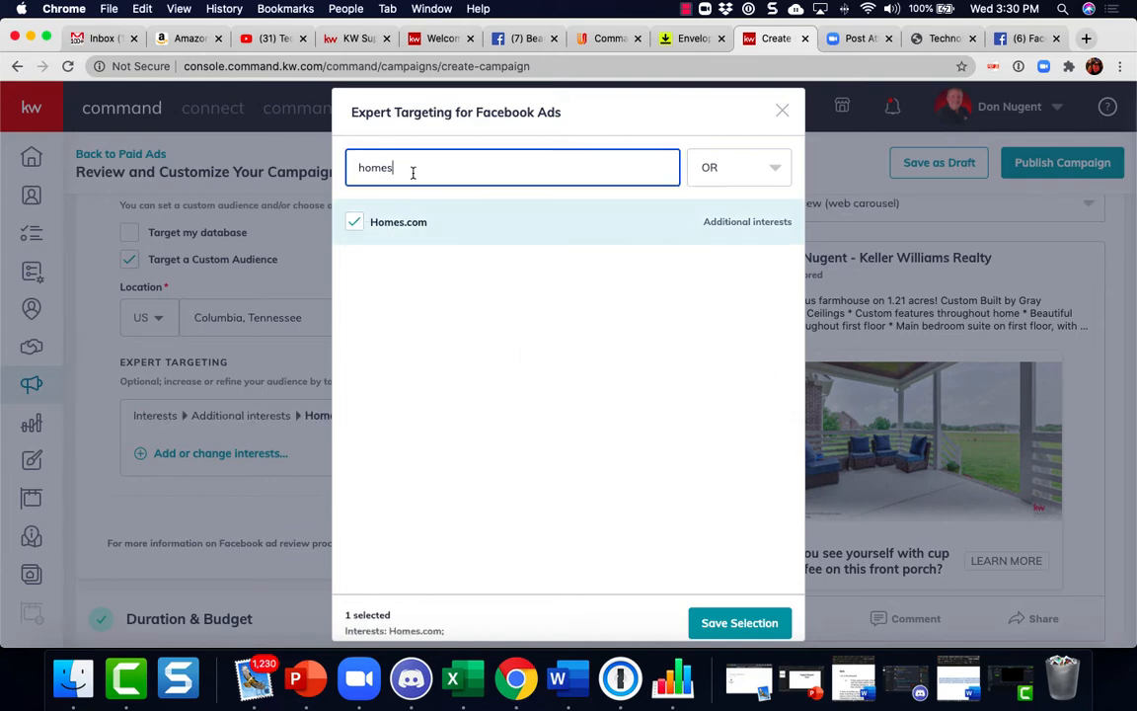
key("BackSpace")
key("BackSpace")
key("BackSpace")
key("BackSpace")
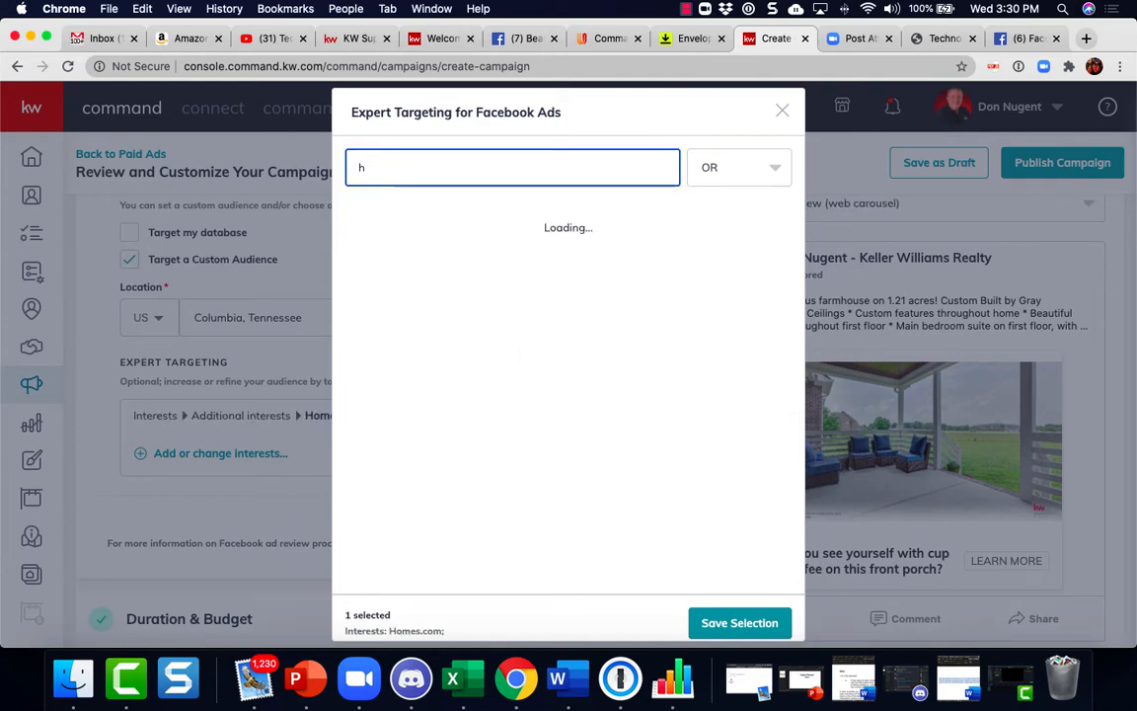
key("BackSpace")
type("zillow")
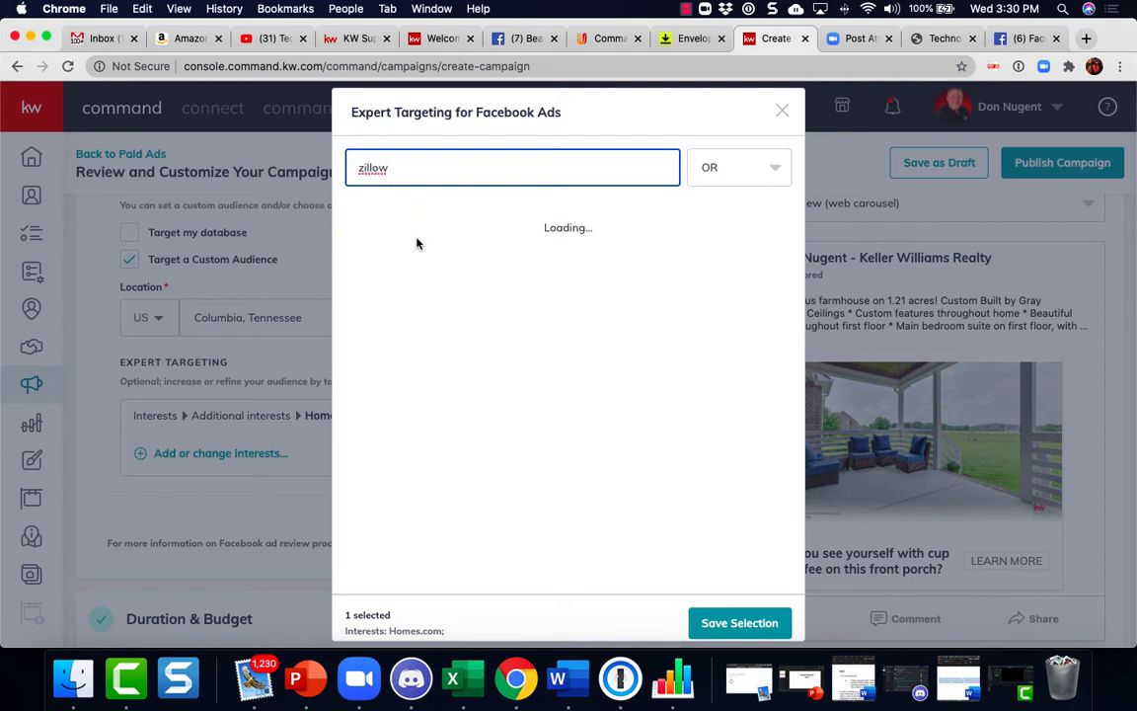
left_click(356, 223)
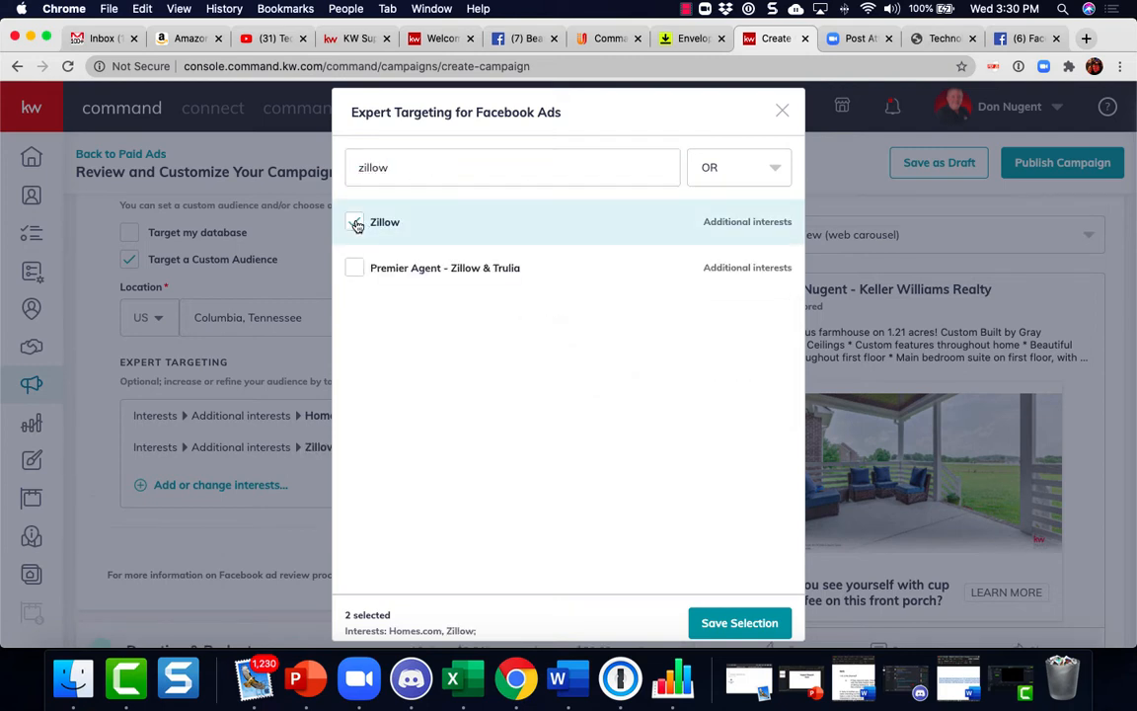
Browse the real estate interests without selecting any, close the interest dialog and save the Facebook ad settings
left_click(389, 172)
double_click(405, 176)
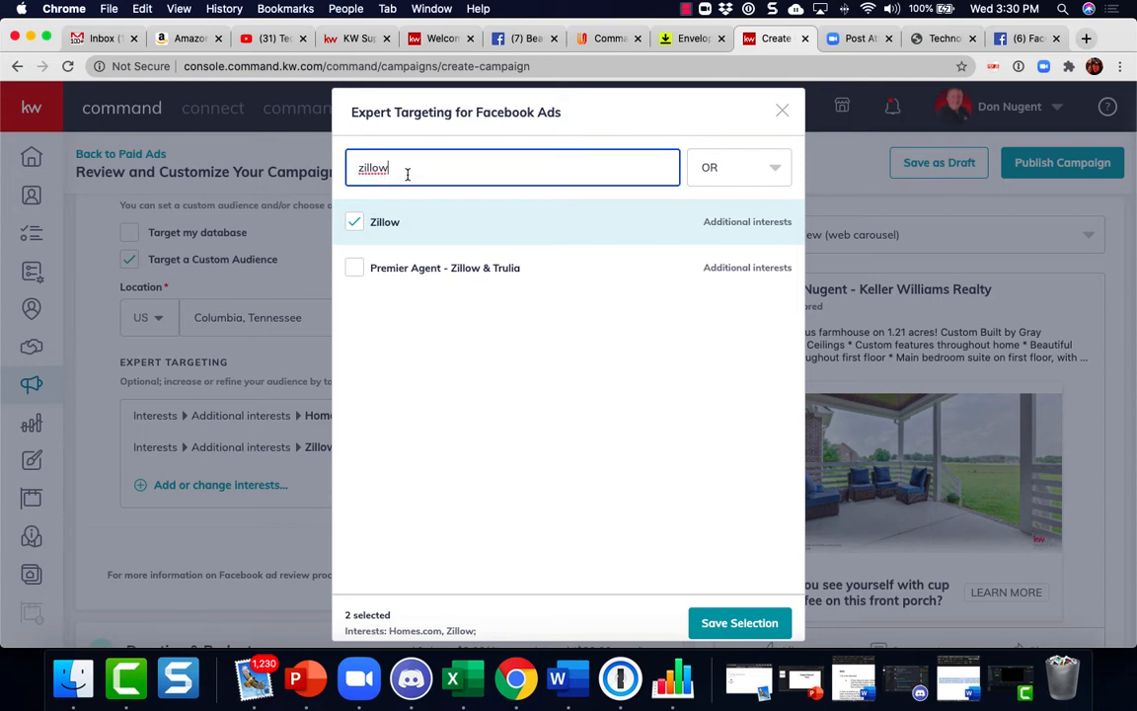
type("zillo")
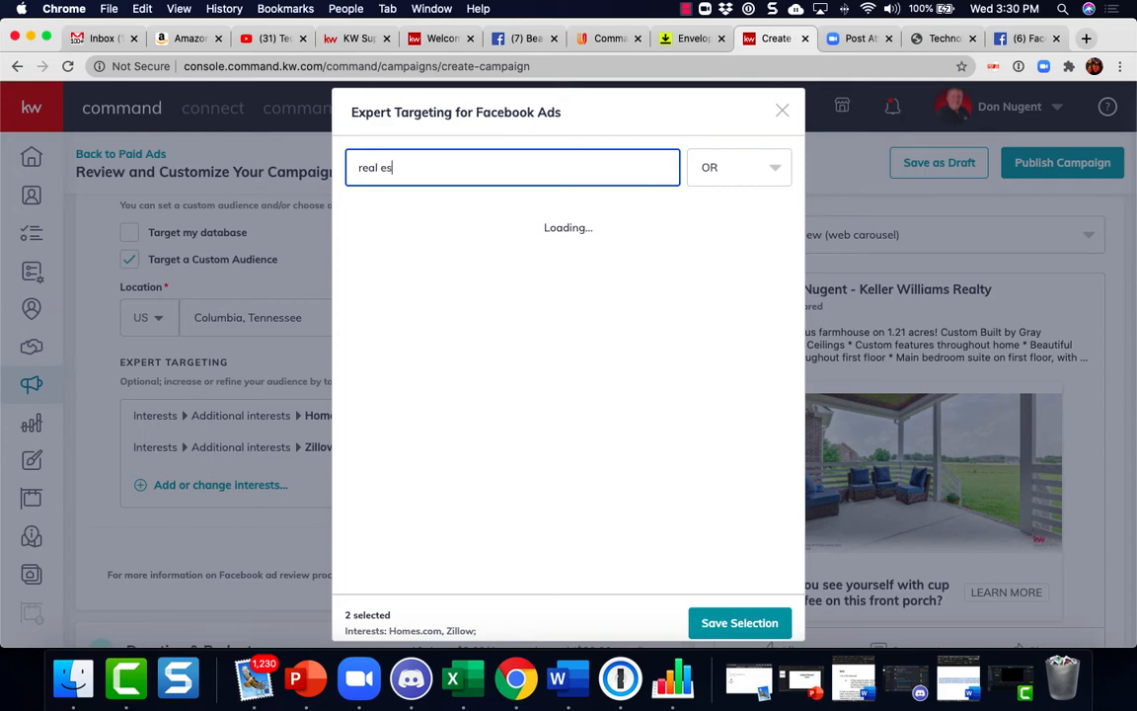
type("tate")
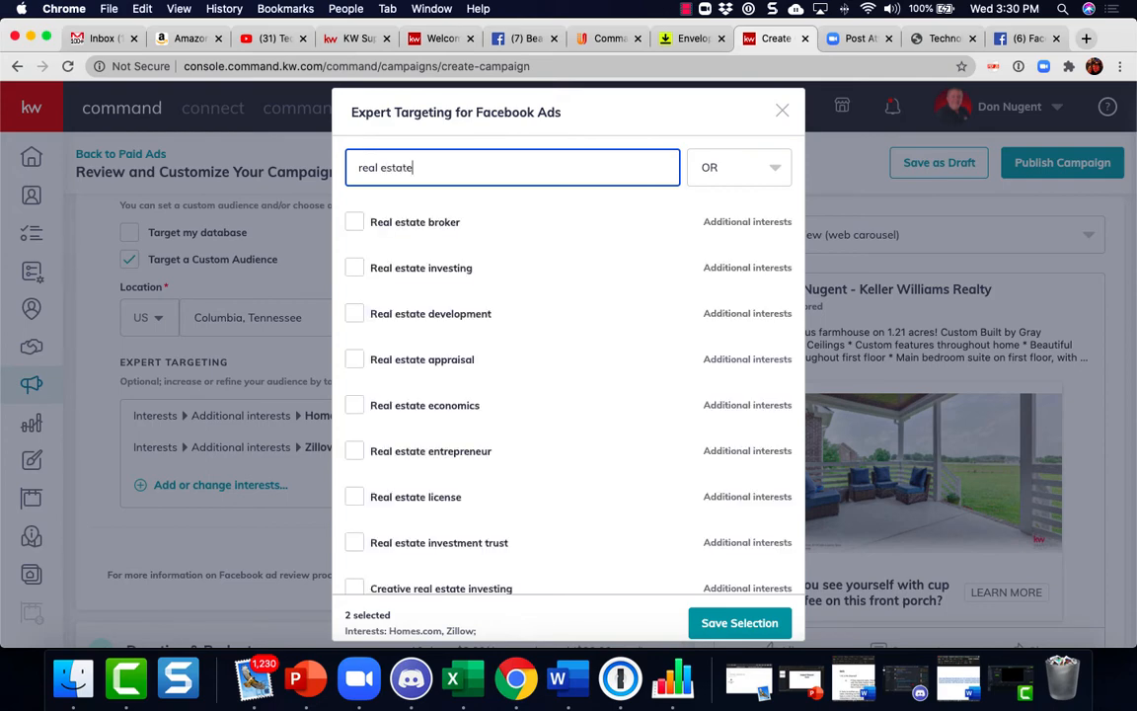
mouse_move(392, 287)
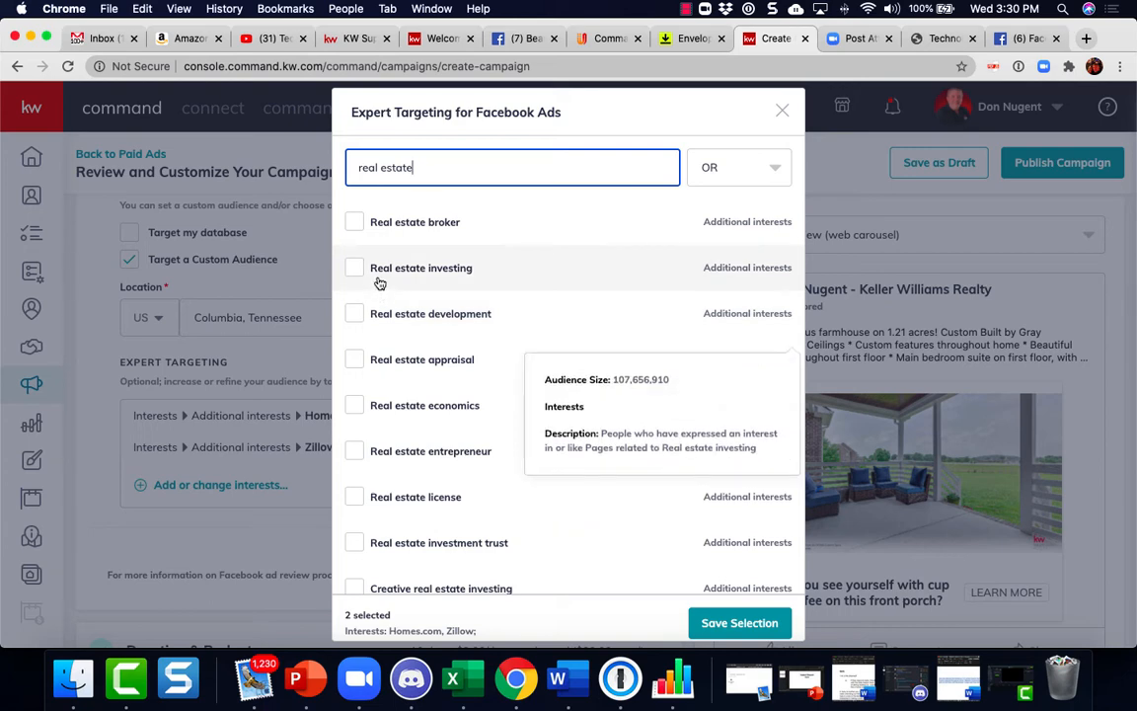
mouse_move(472, 371)
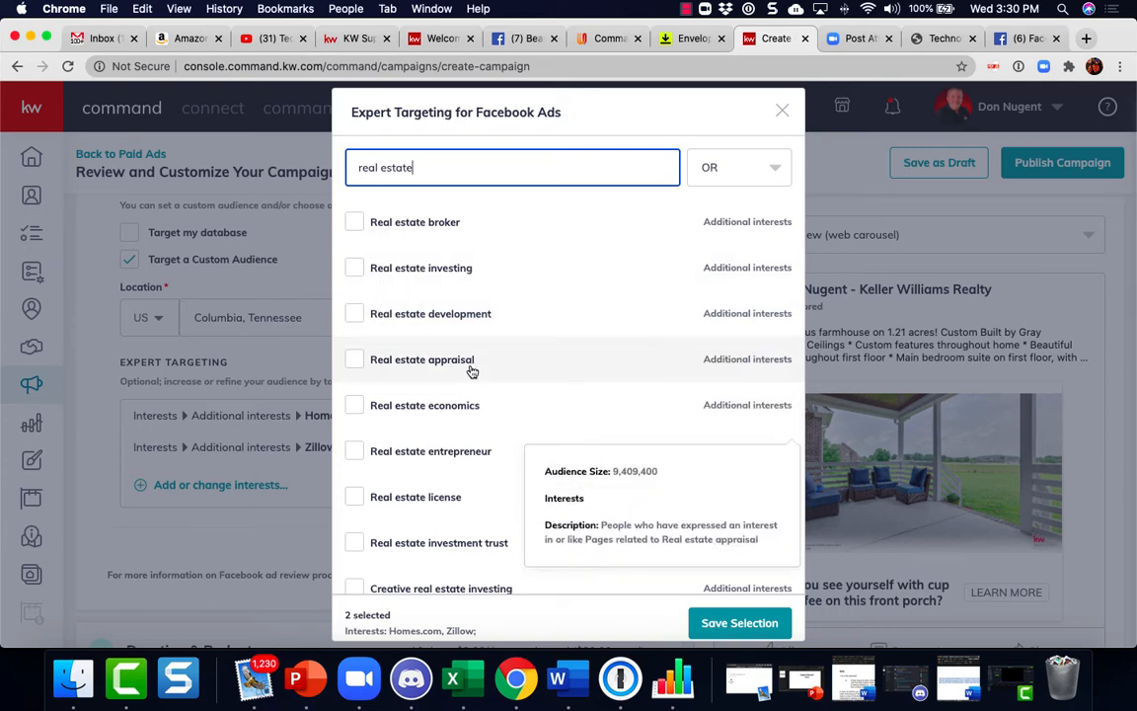
scroll(472, 371, "down", 1)
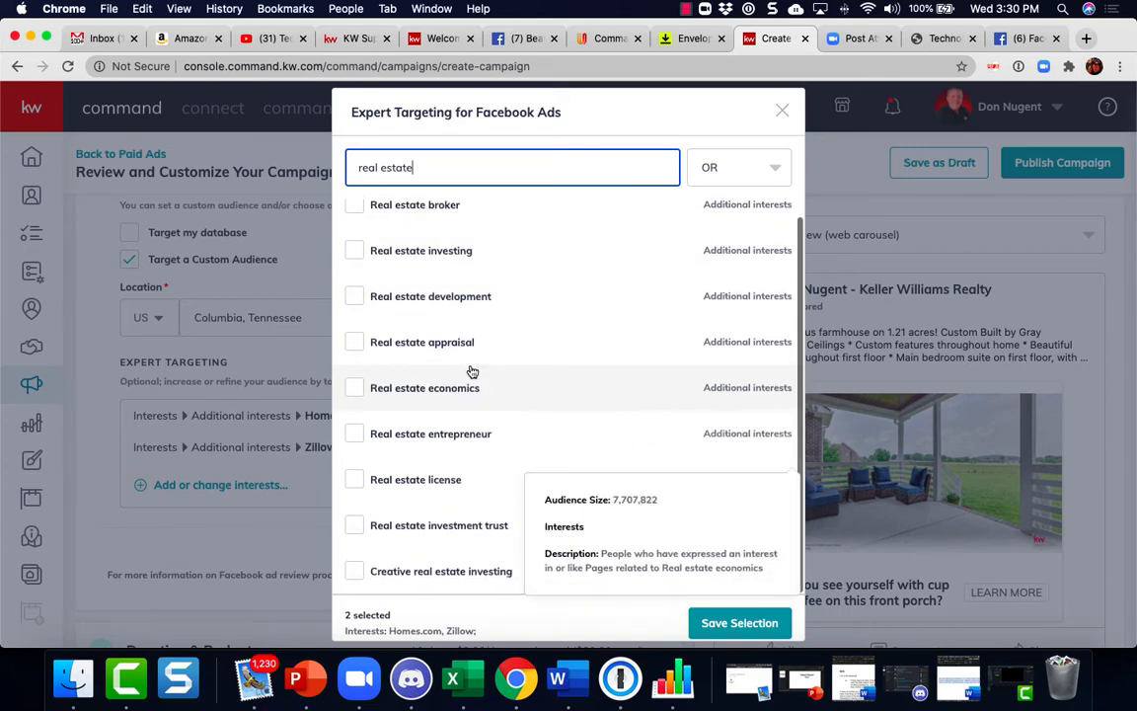
scroll(472, 371, "up", 1)
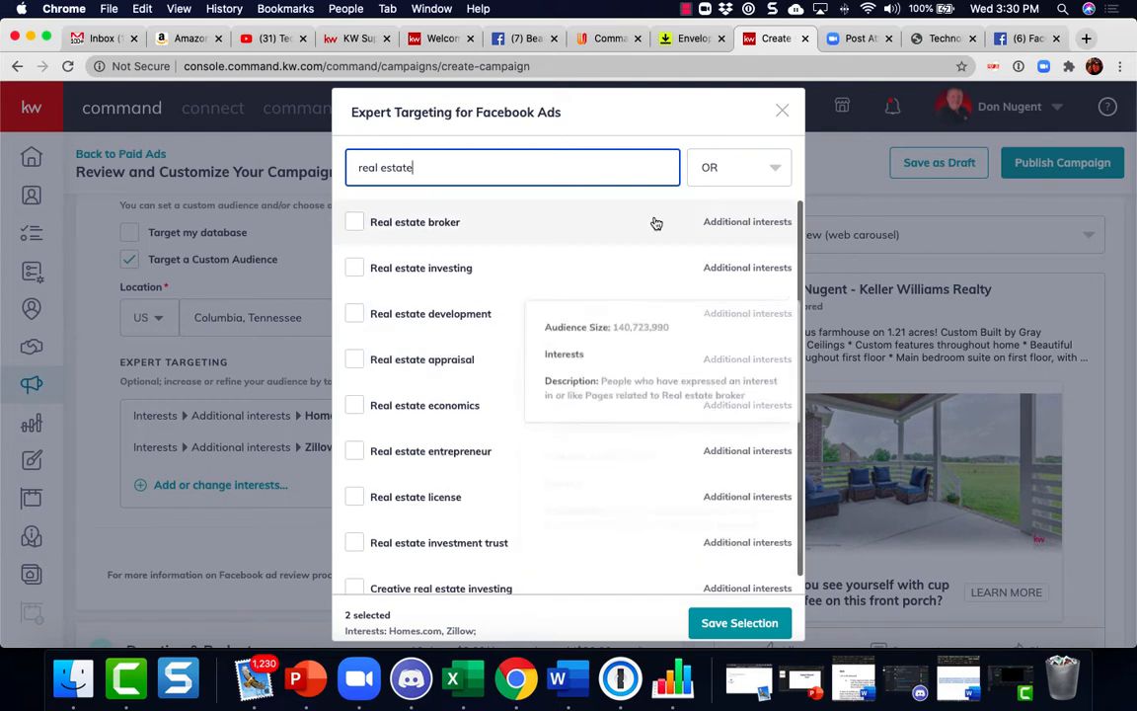
left_click(782, 113)
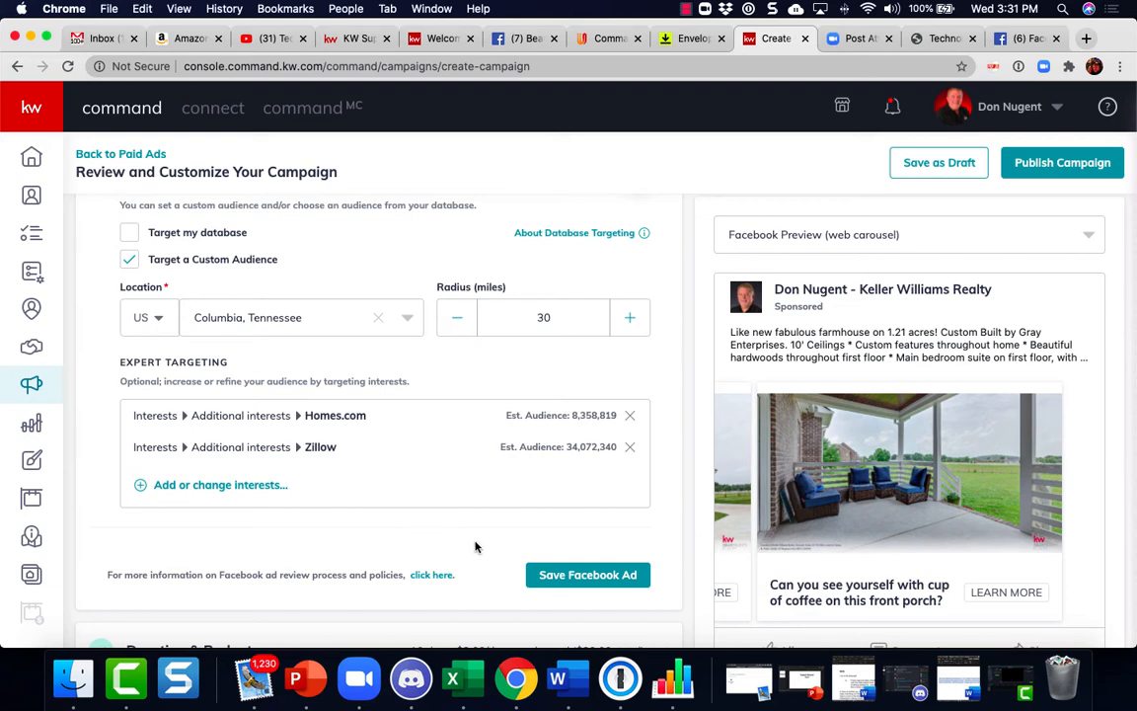
left_click(569, 575)
Open Duration & Budget and set the campaign end date to Aug 18, 2020
scroll(569, 578, "down", 2)
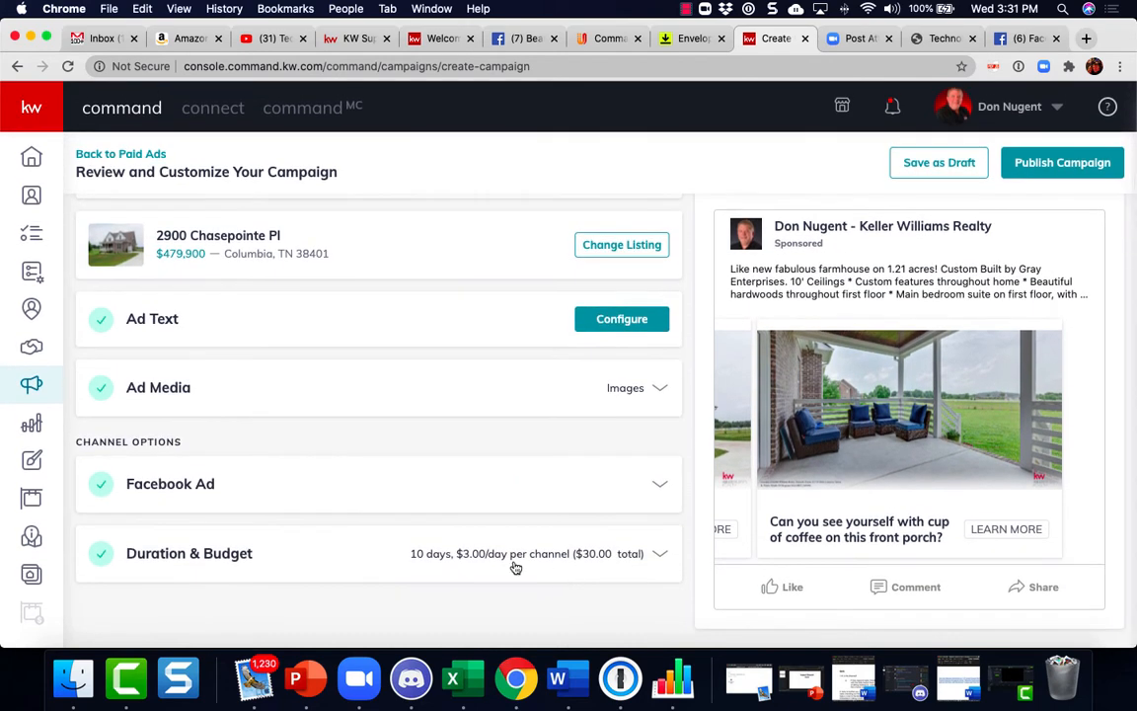
left_click(487, 561)
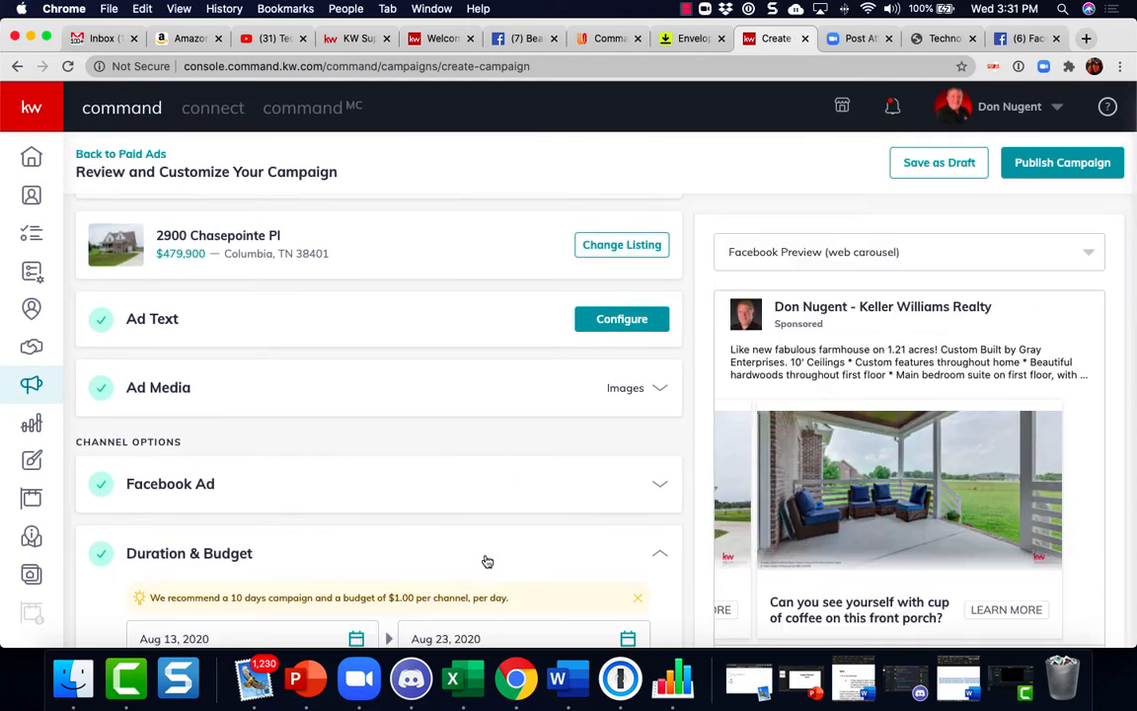
scroll(487, 561, "down", 5)
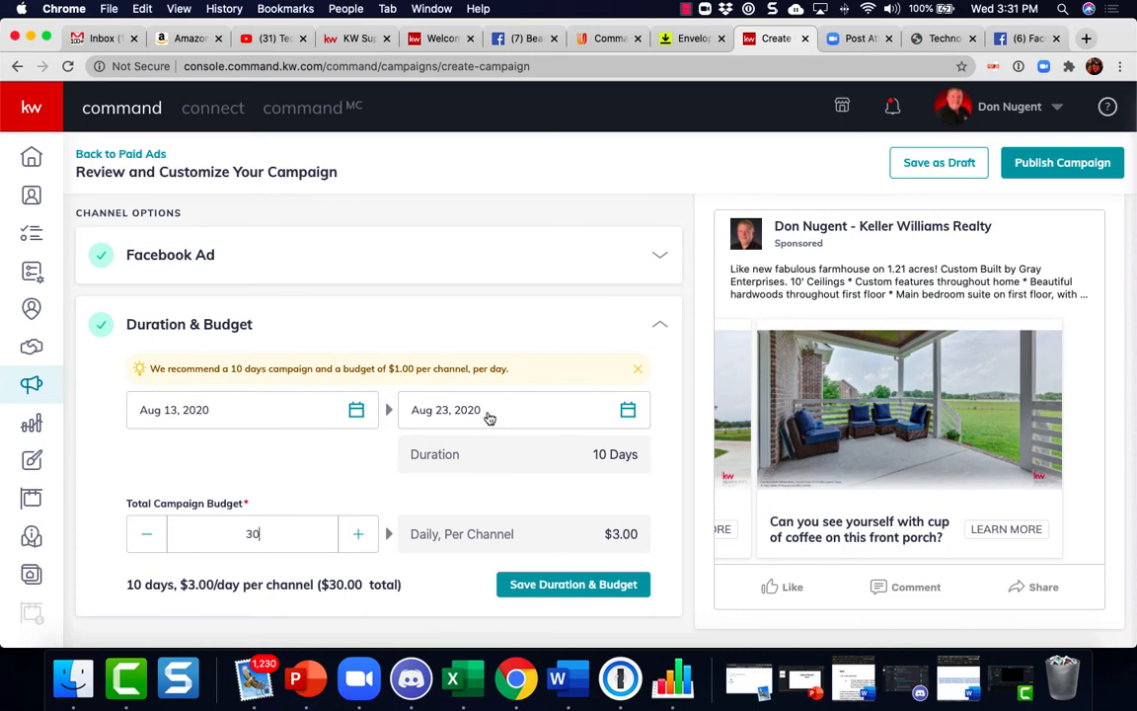
left_click(627, 410)
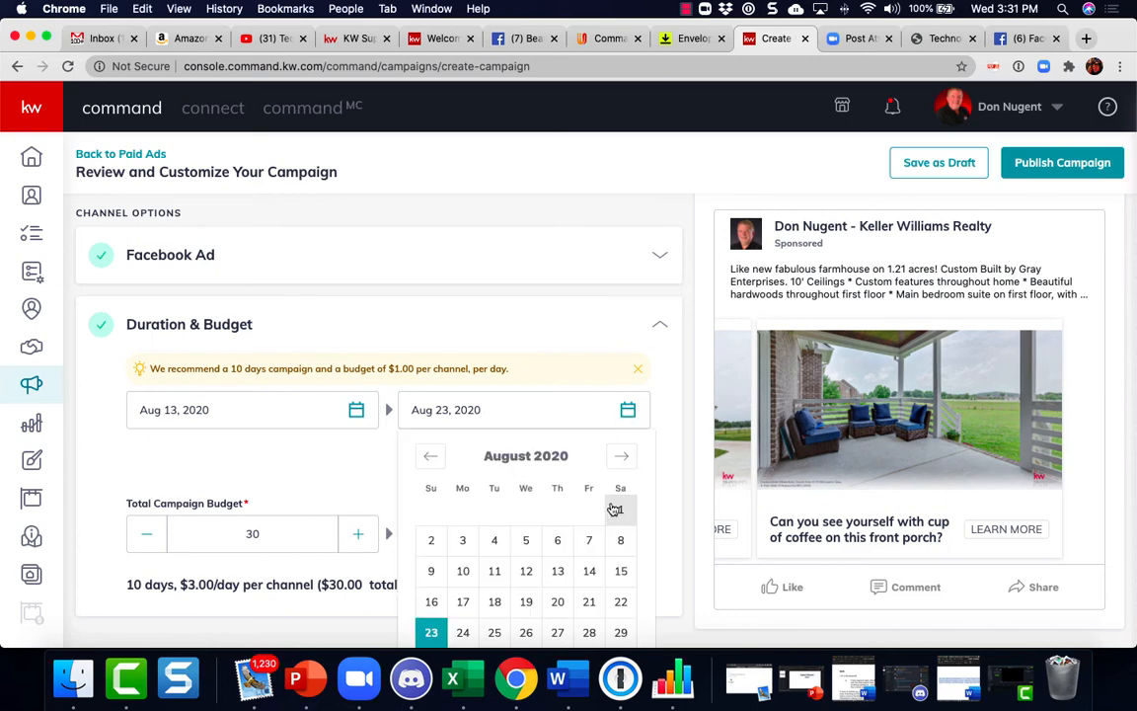
scroll(609, 511, "down", 1)
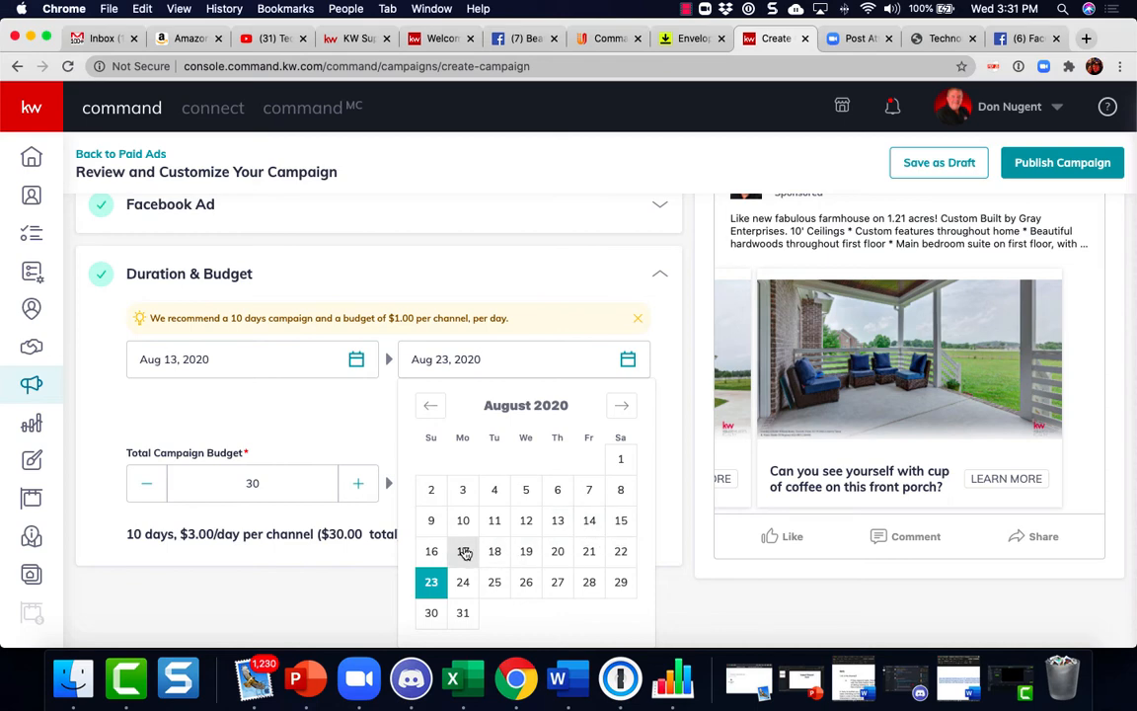
left_click(493, 551)
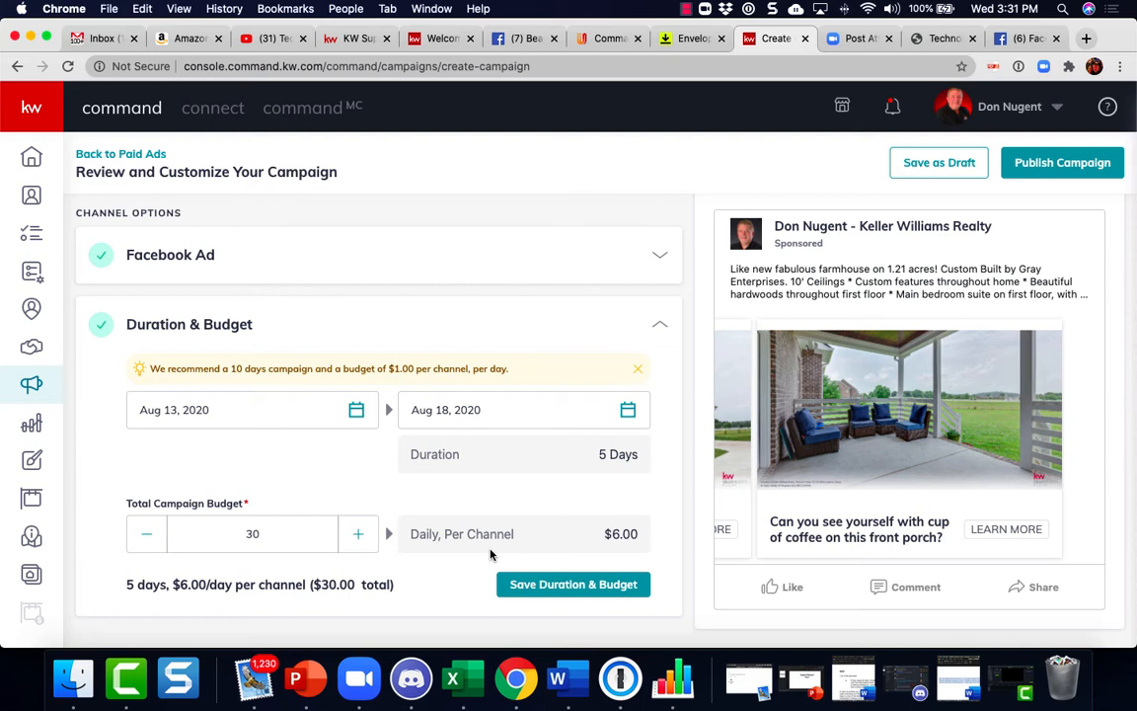
Set the total campaign budget to 10 and save the duration and budget
left_click(280, 533)
key("BackSpace")
key("BackSpace")
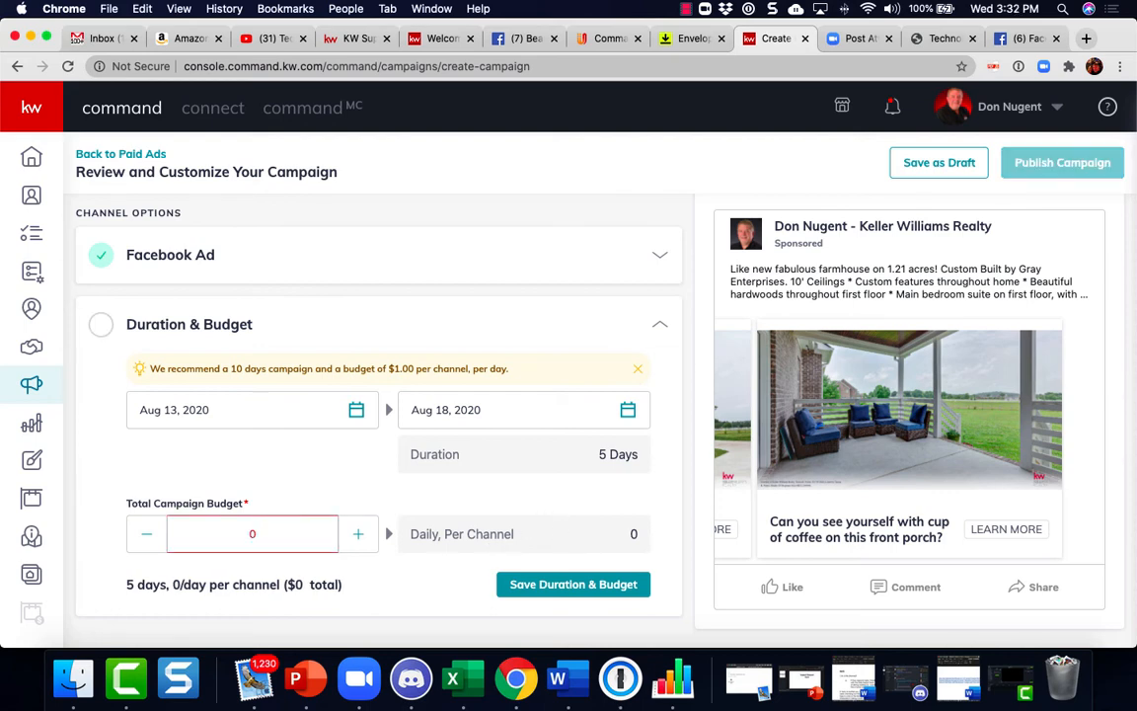
type("10")
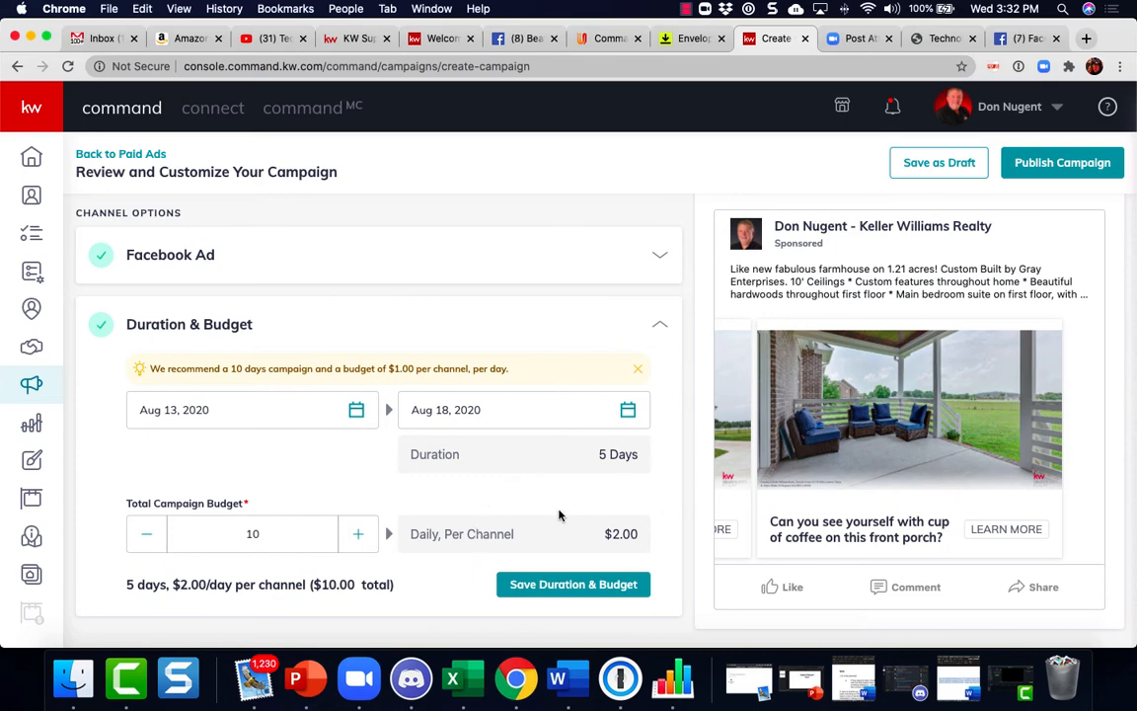
left_click(583, 585)
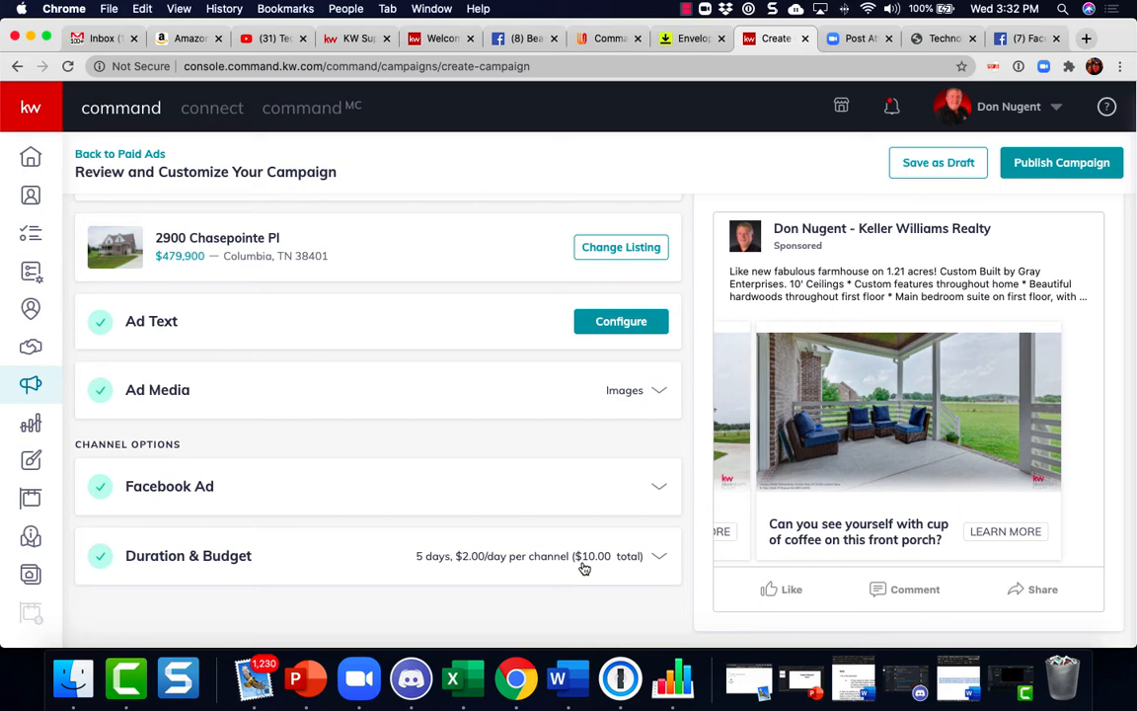
Publish the campaign and create it using the saved payment card profile
scroll(583, 569, "up", 3)
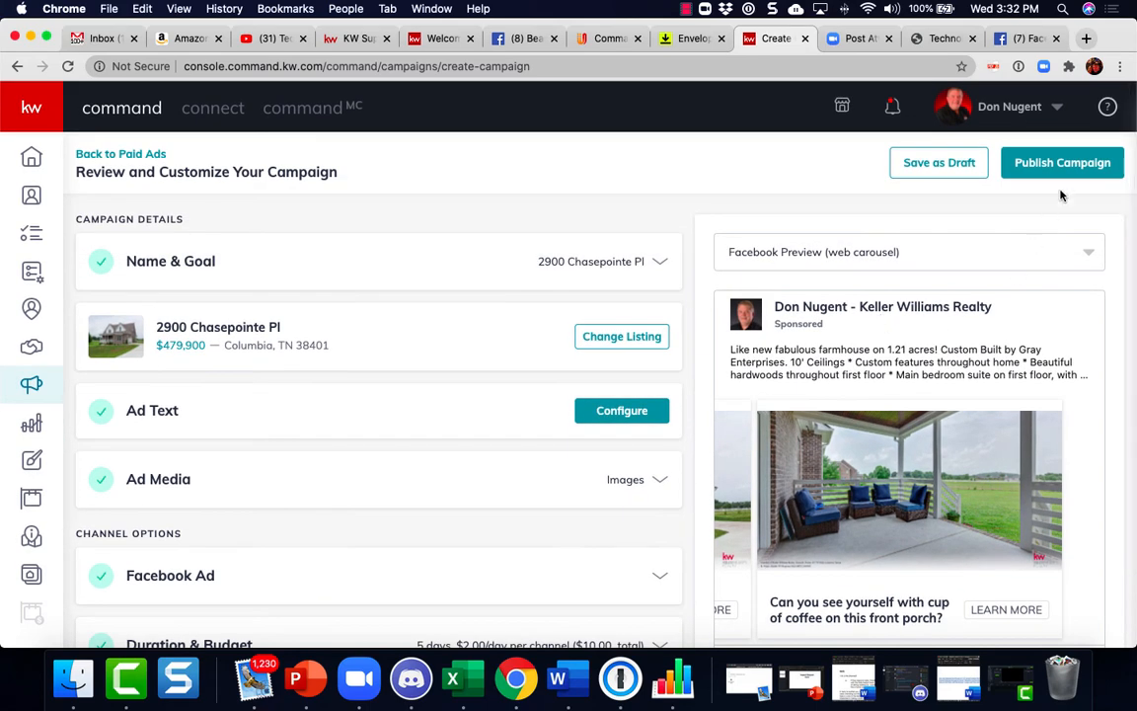
left_click(1061, 166)
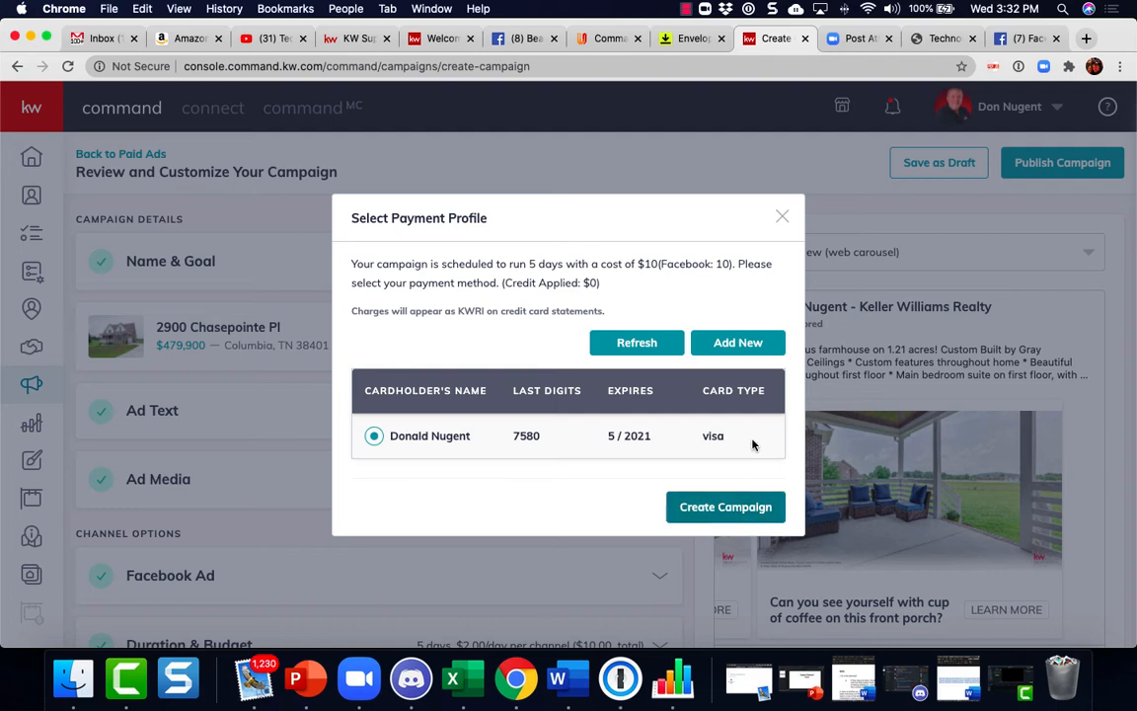
left_click(742, 508)
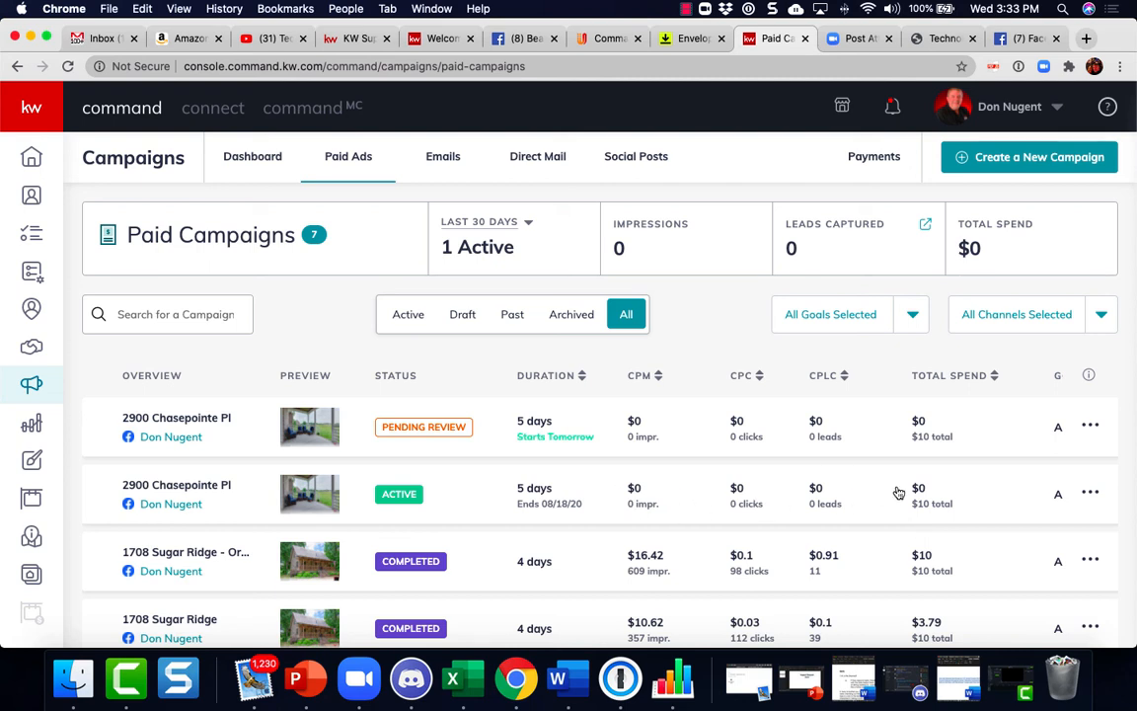
left_click(1092, 426)
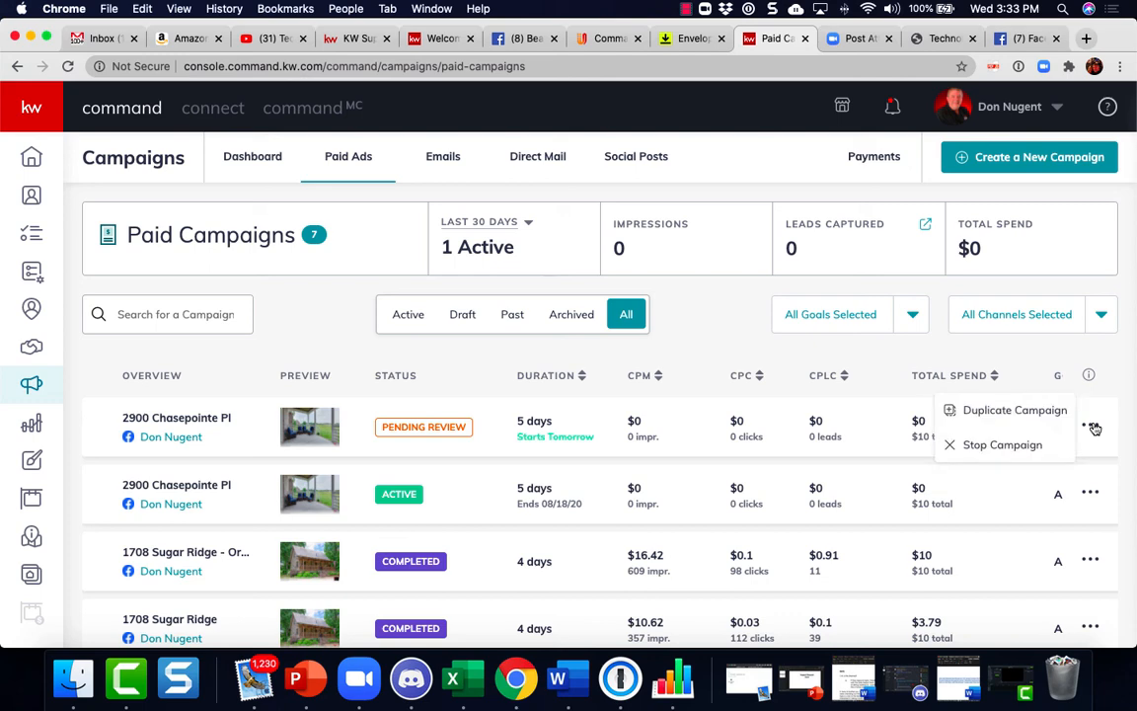
left_click(1016, 449)
left_click(513, 445)
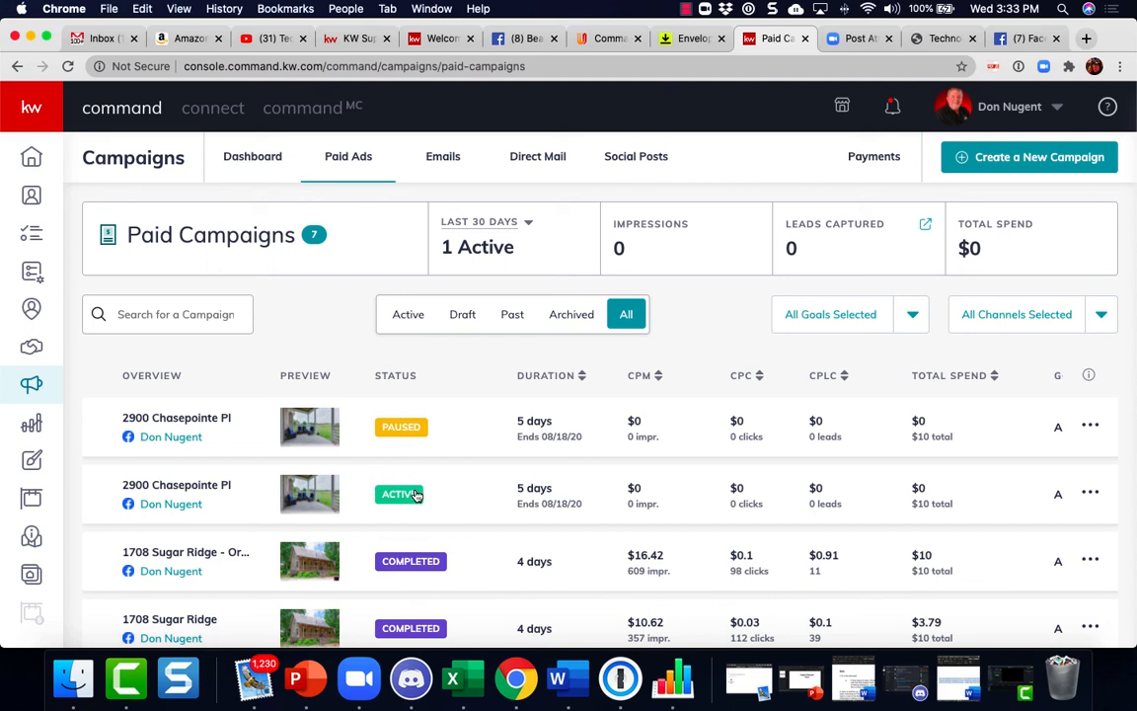
scroll(436, 495, "down", 1)
scroll(435, 495, "down", 3)
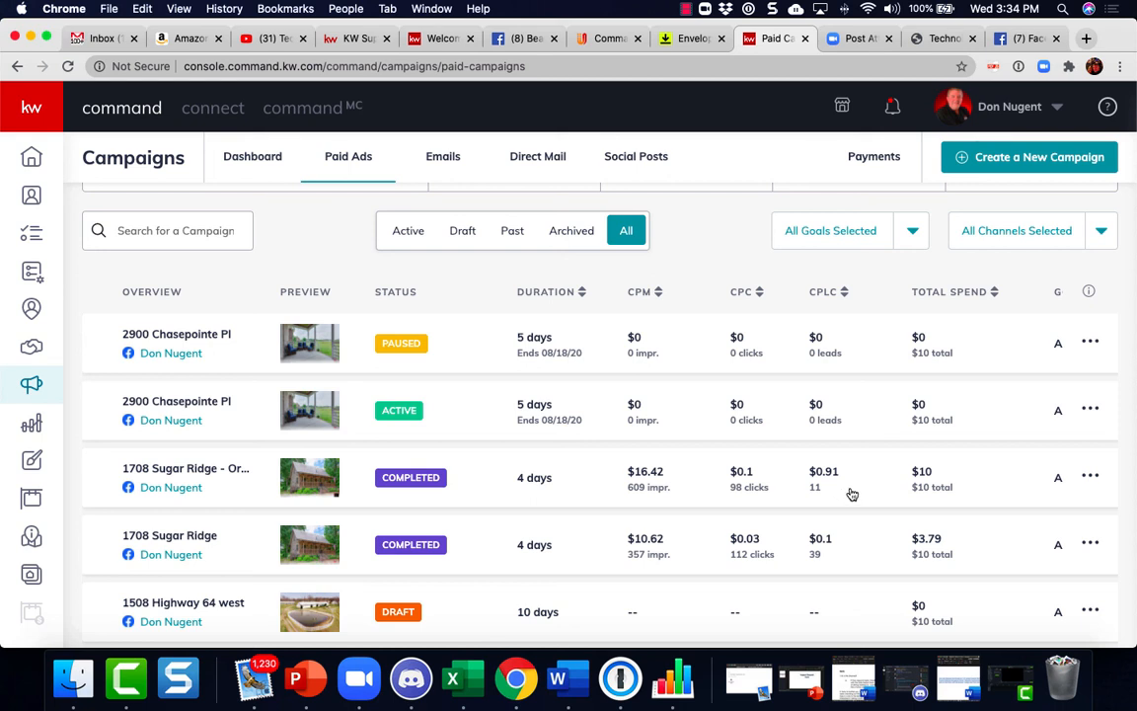
scroll(852, 493, "up", 3)
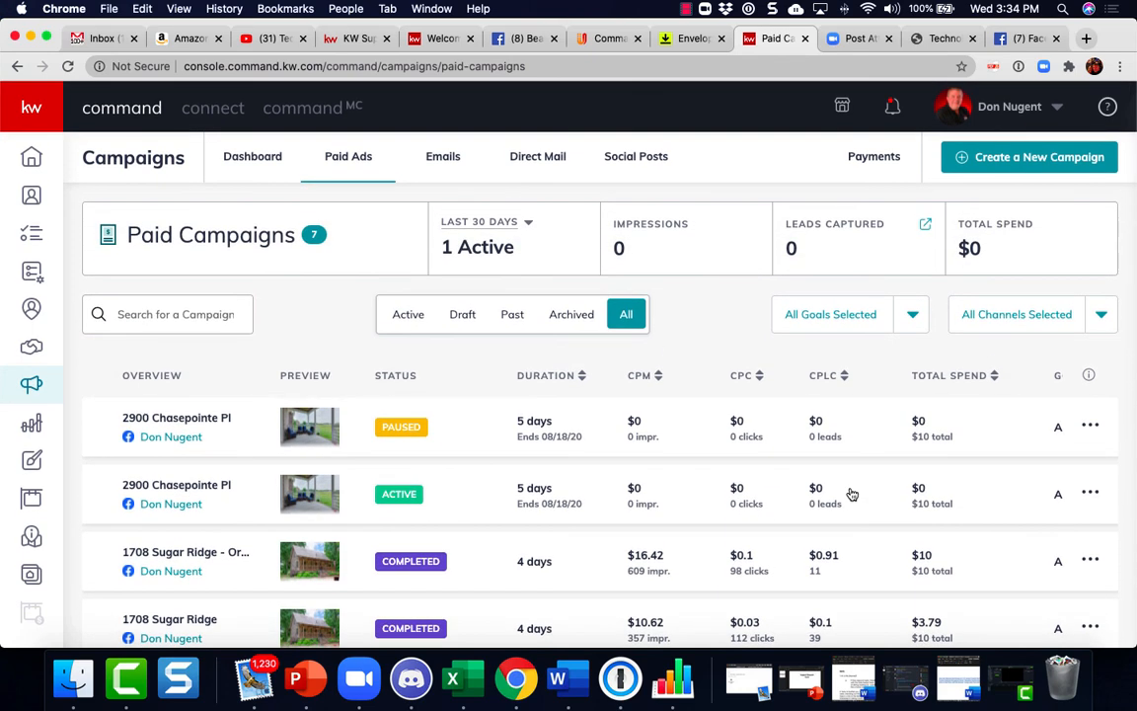
left_click(687, 9)
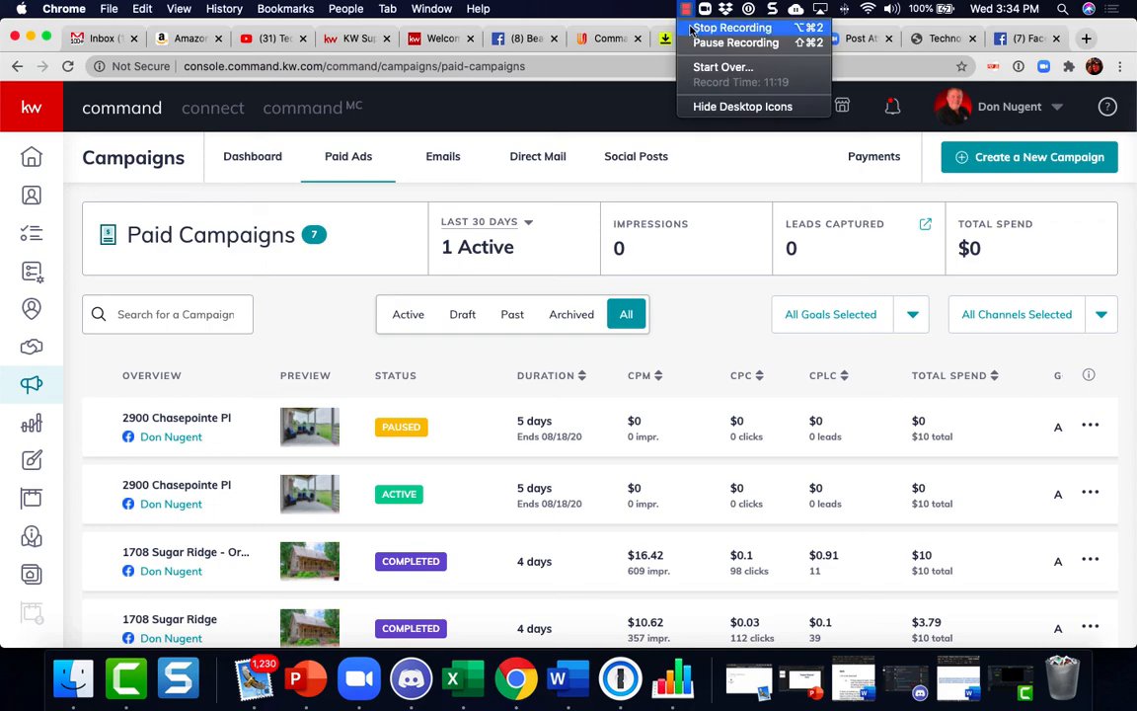
left_click(730, 28)
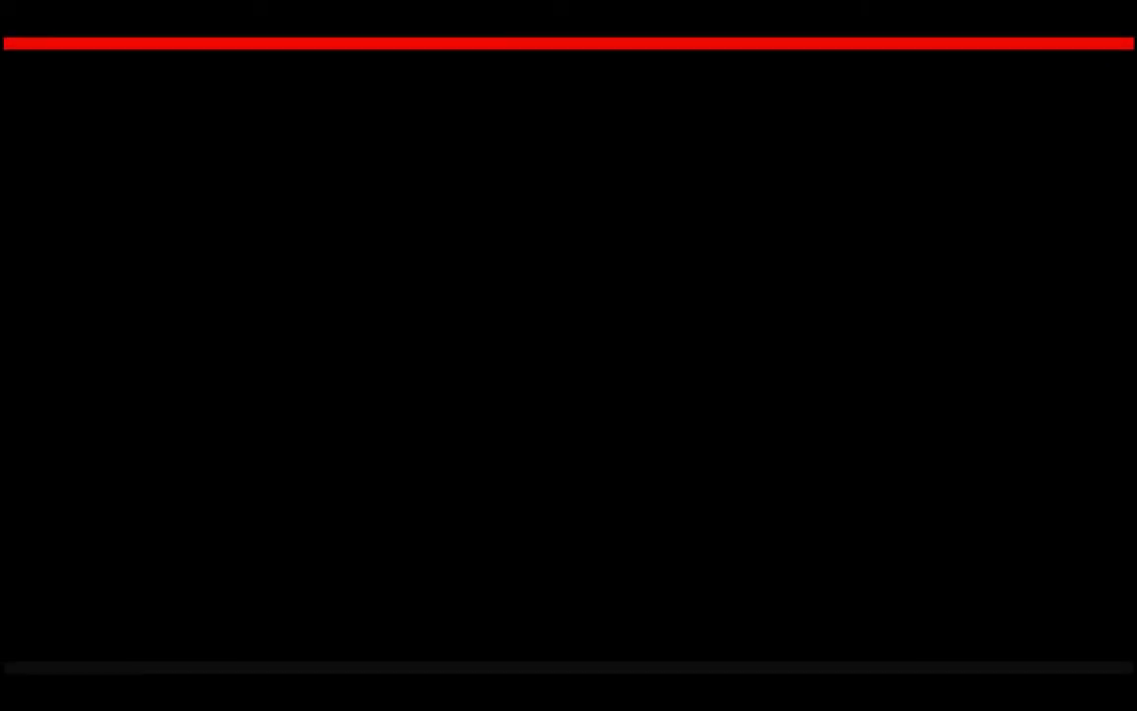